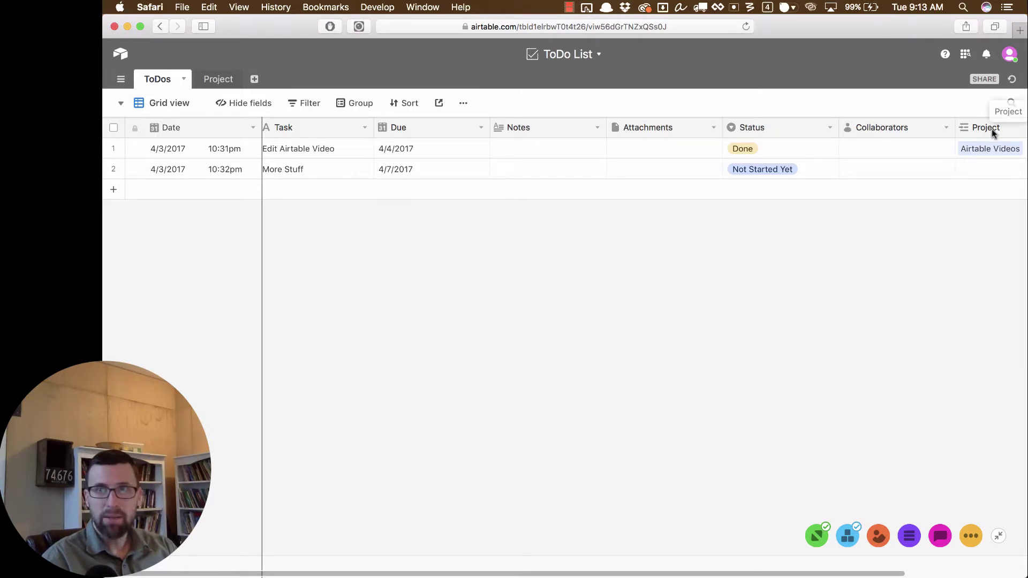
Step: Switch between the Project and ToDos tables, ending on the Project table
{"action": "left_click", "coordinate": [214, 88]}
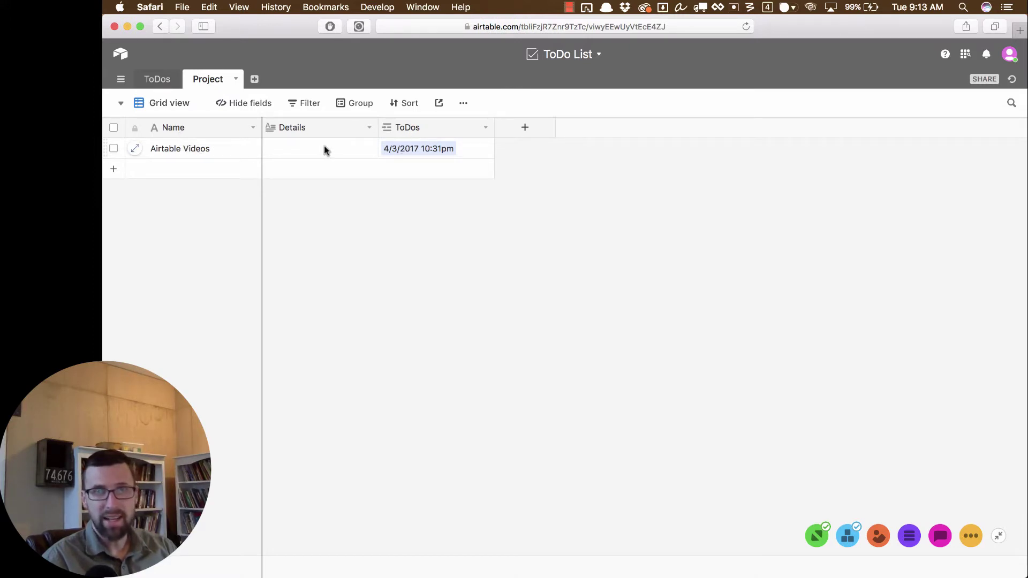
{"action": "left_click", "coordinate": [160, 82]}
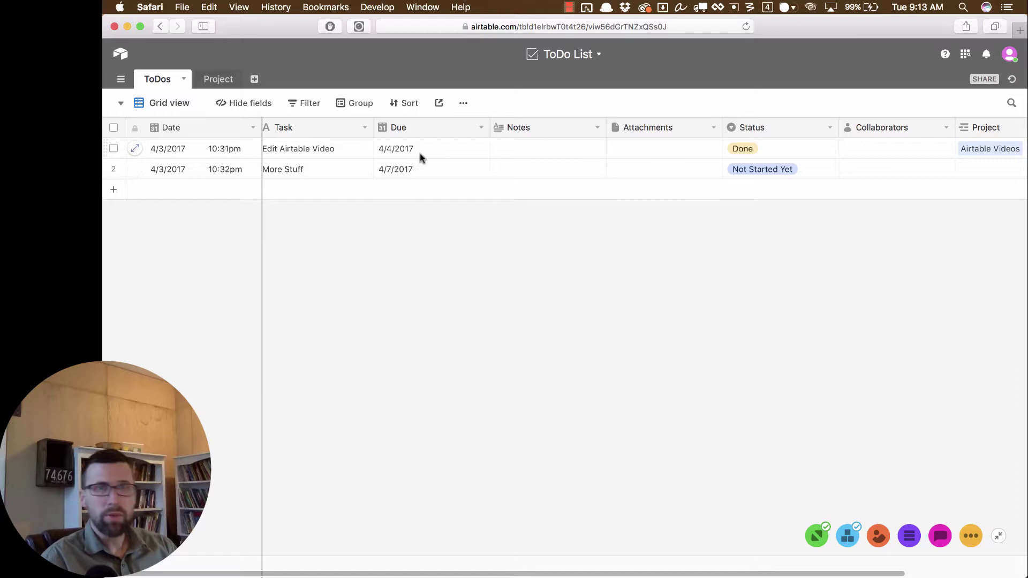
{"action": "left_click", "coordinate": [220, 80]}
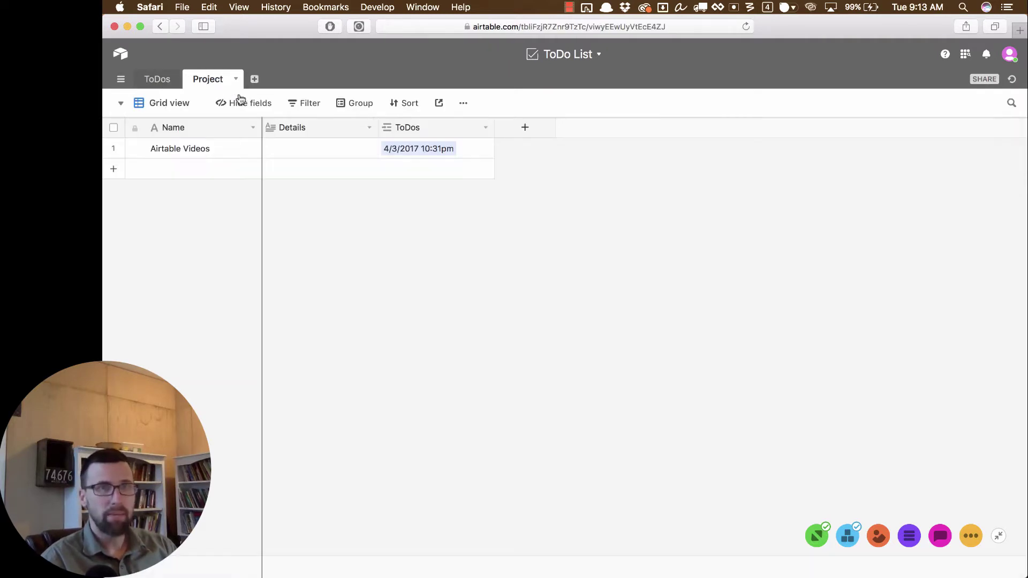
Step: Add a new project record named 'Jekyll Gallery Plugin'
{"action": "left_click", "coordinate": [210, 172]}
{"action": "type", "text": "Jekyll"}
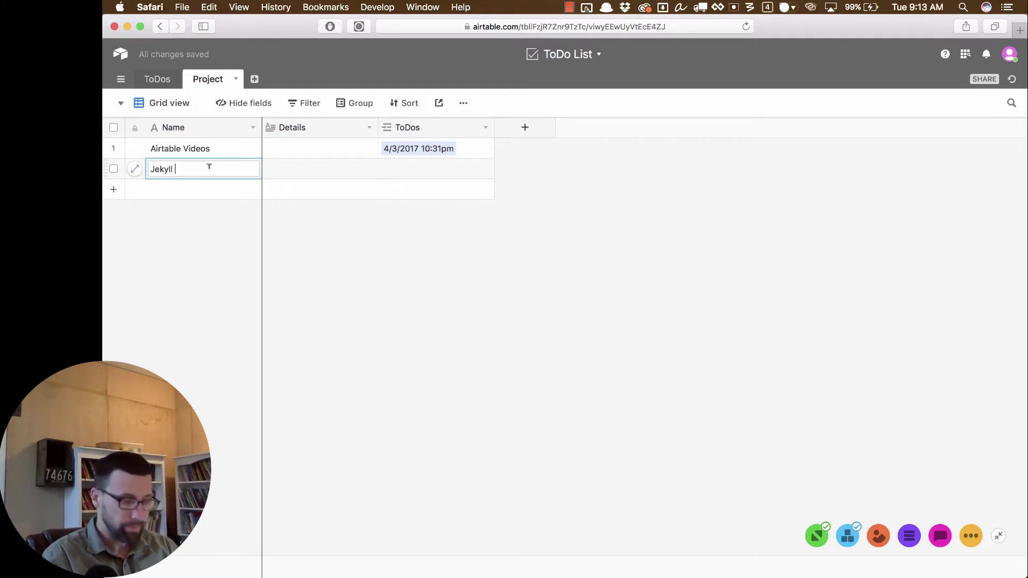
{"action": "type", "text": " Airtable Plu"}
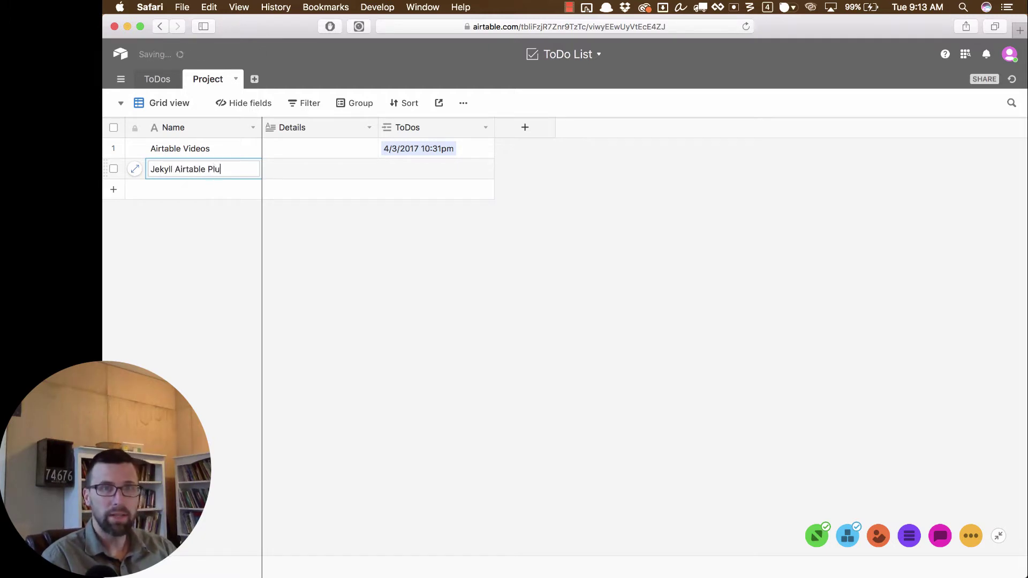
{"action": "type", "text": "gin"}
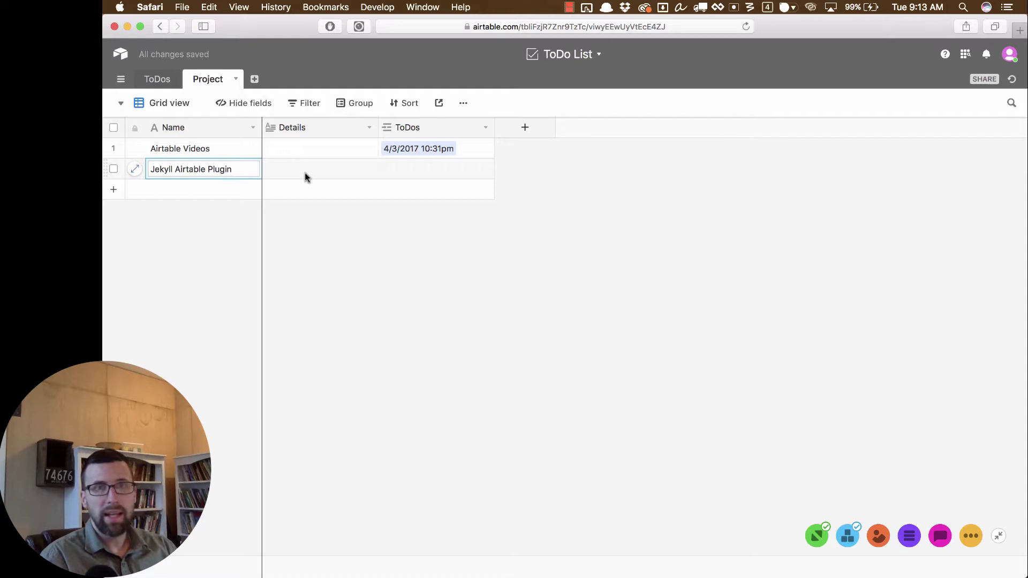
{"action": "left_click", "coordinate": [307, 175]}
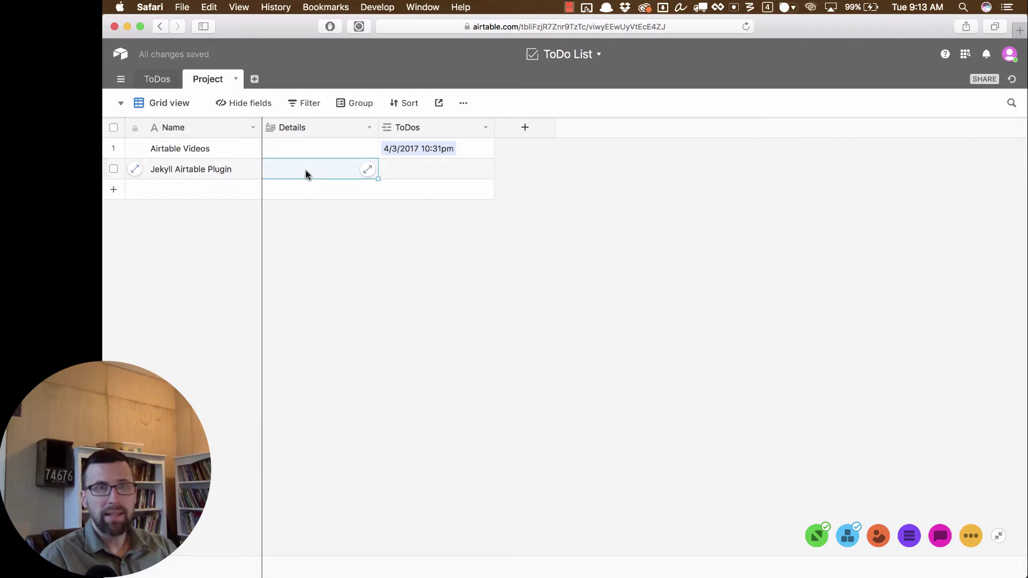
{"action": "double_click", "coordinate": [201, 170]}
{"action": "double_click", "coordinate": [199, 167]}
{"action": "type", "text": "Gallery"}
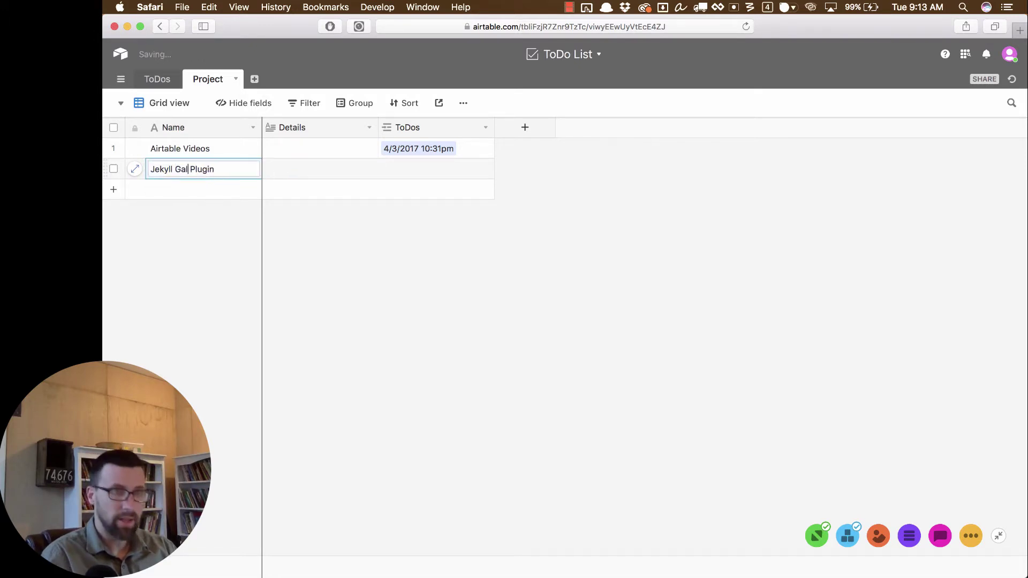
Step: Write its Details: build a gallery plugin for Jekyll that's better than what's out there
{"action": "left_click", "coordinate": [293, 166]}
{"action": "left_click", "coordinate": [294, 163]}
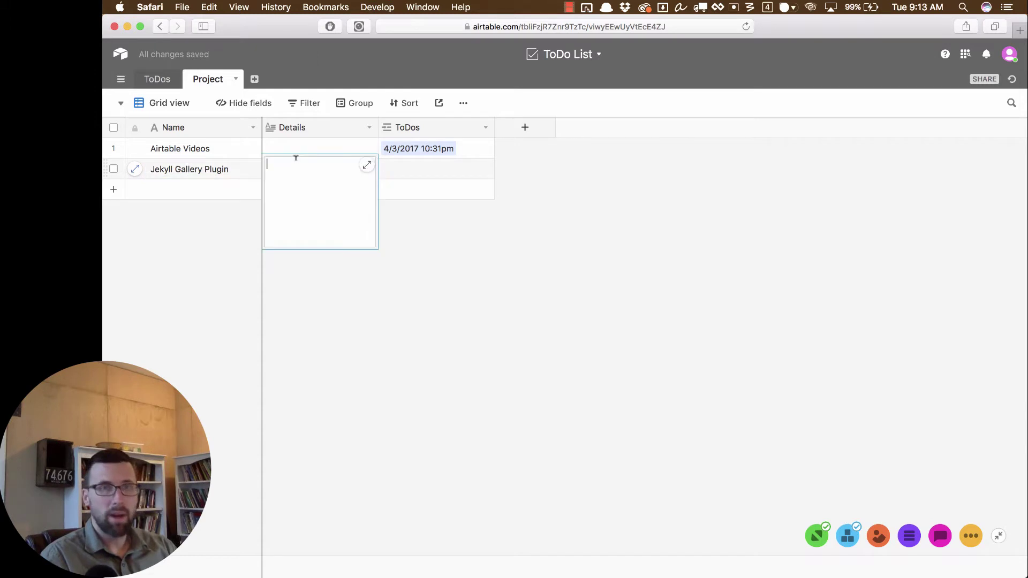
{"action": "type", "text": "Build "}
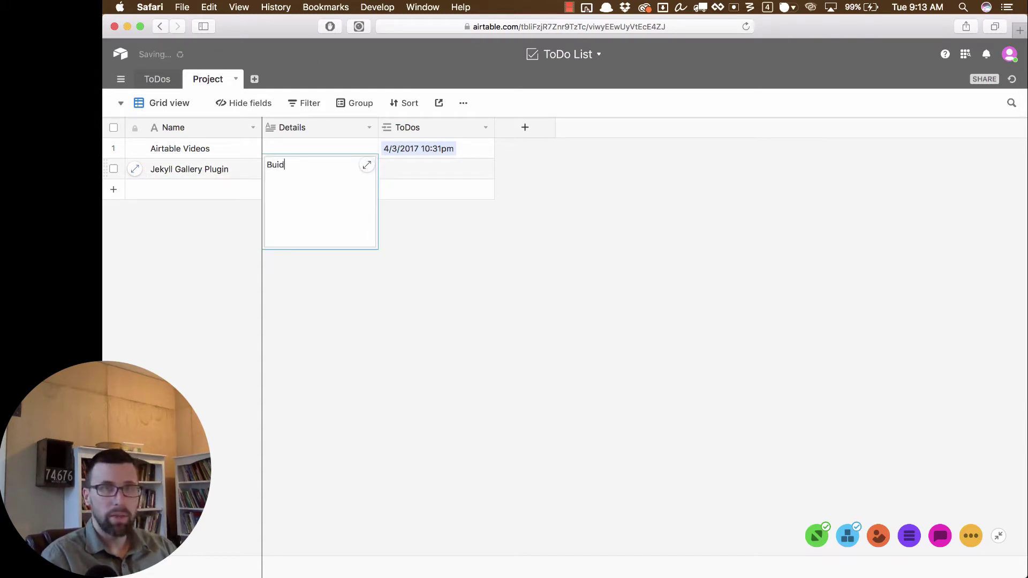
{"action": "type", "text": "a"}
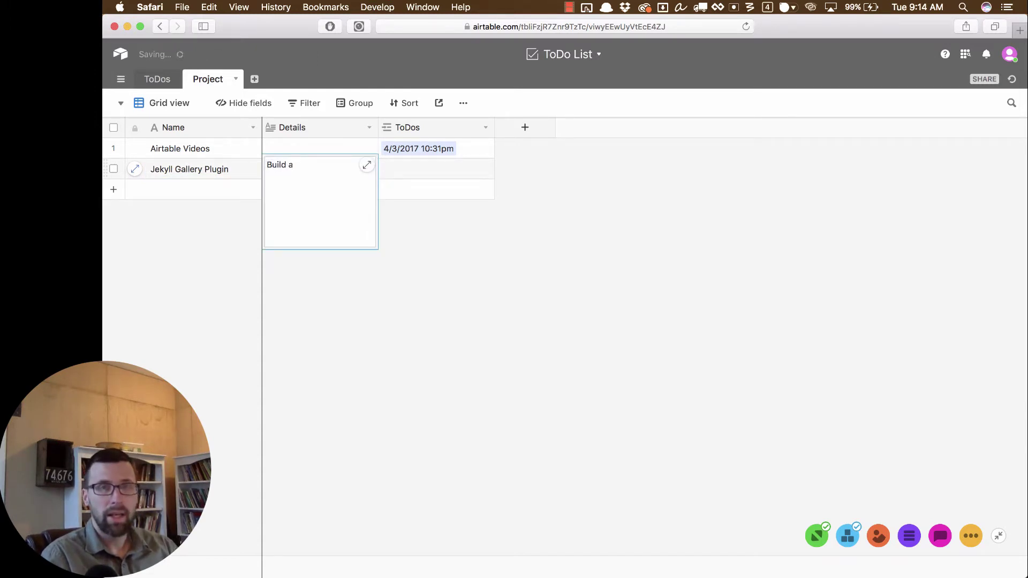
{"action": "type", "text": " gallery plugin fo"}
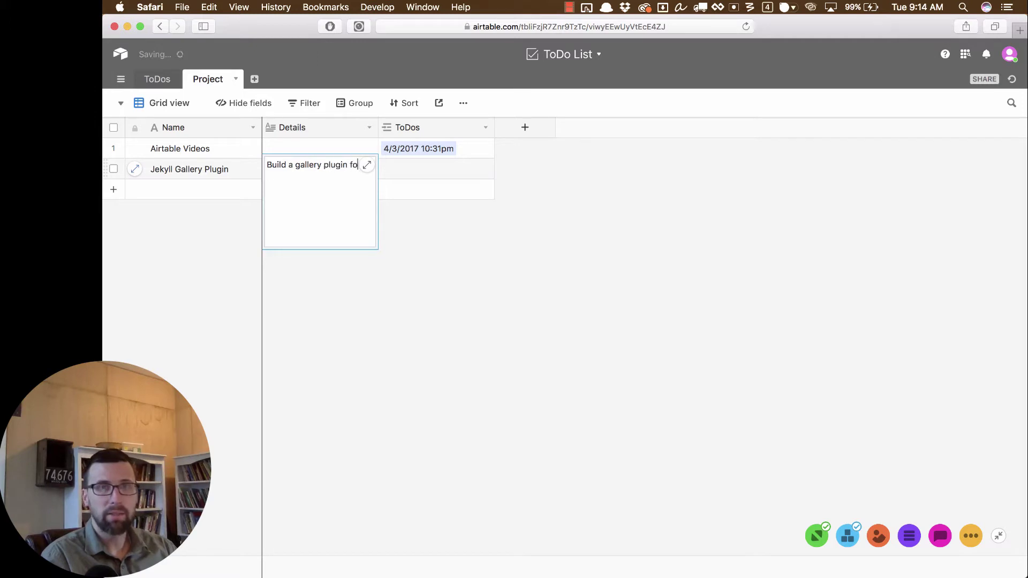
{"action": "type", "text": "r Jekyll "}
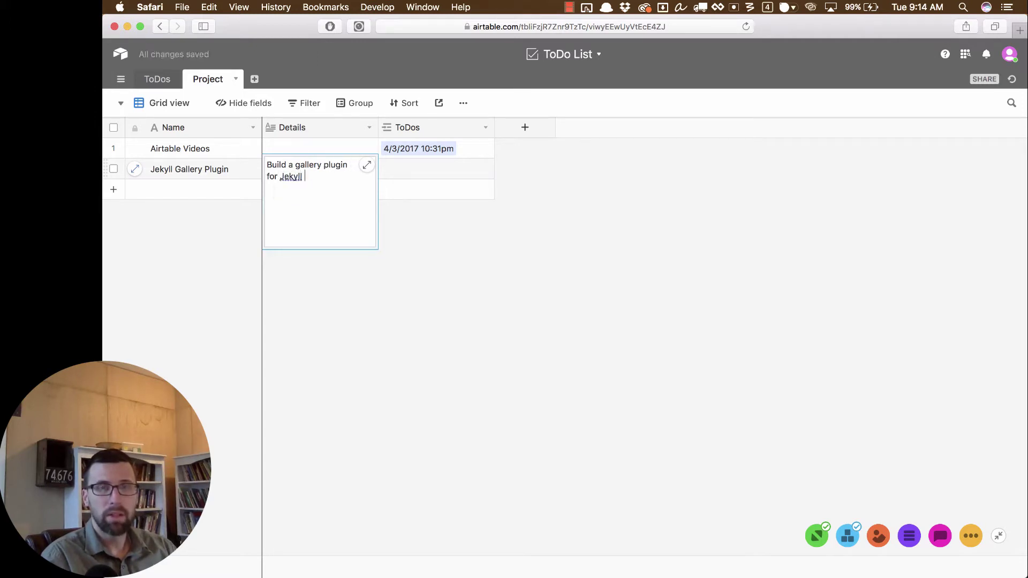
{"action": "type", "text": "that's bett"}
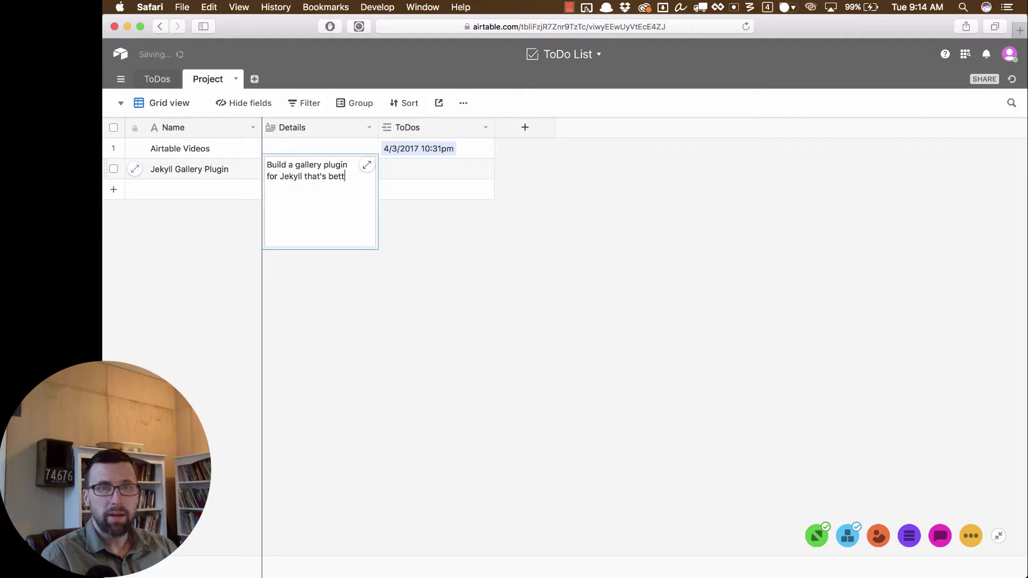
{"action": "type", "text": "er than what's out there now."}
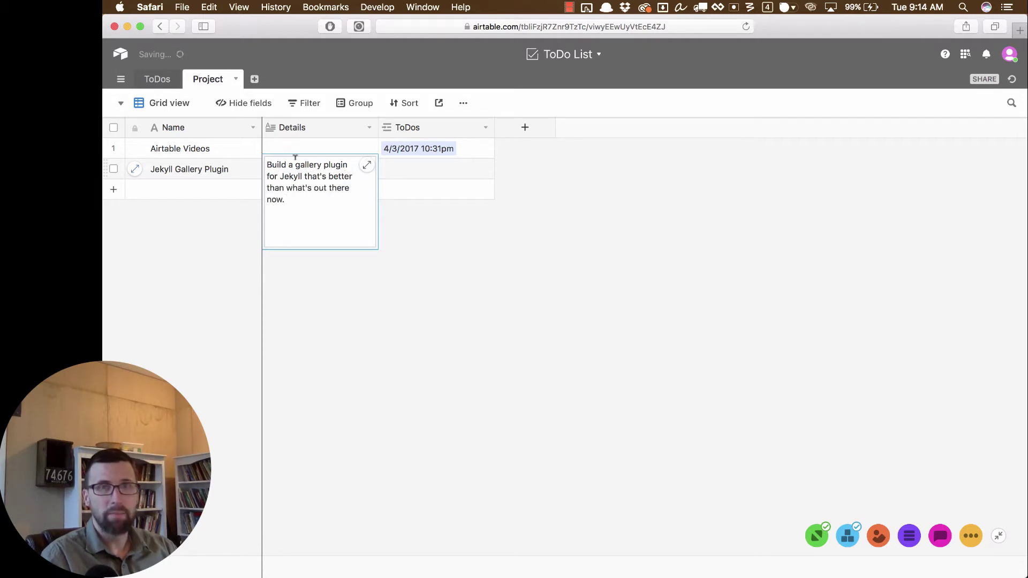
{"action": "left_click", "coordinate": [537, 243]}
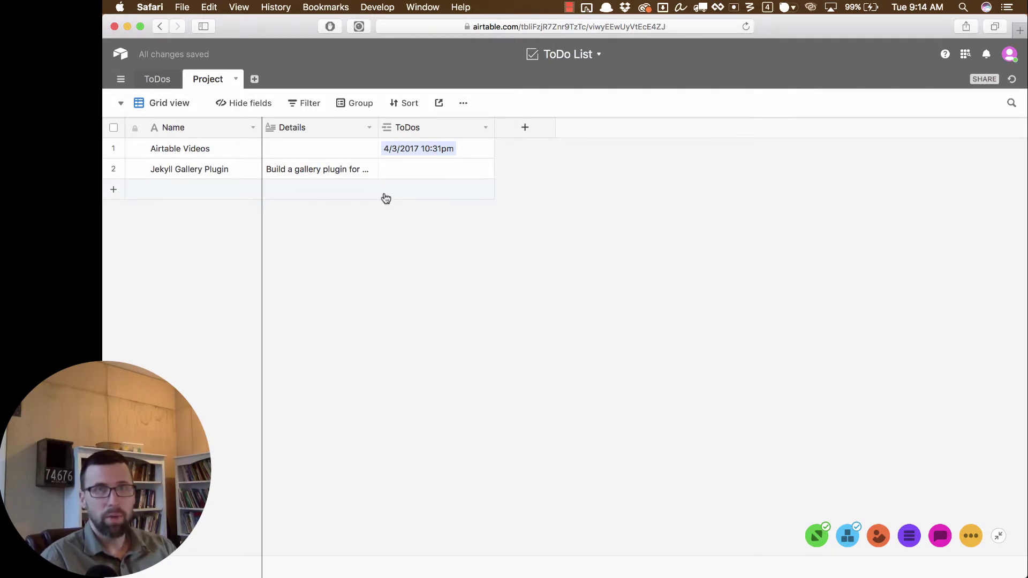
{"action": "left_click", "coordinate": [162, 85]}
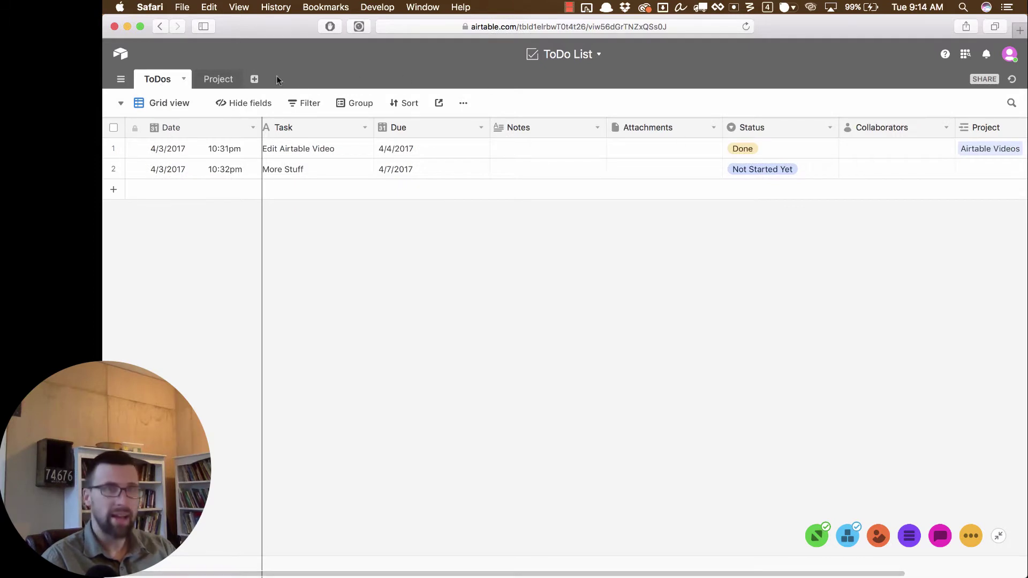
{"action": "left_click", "coordinate": [230, 81]}
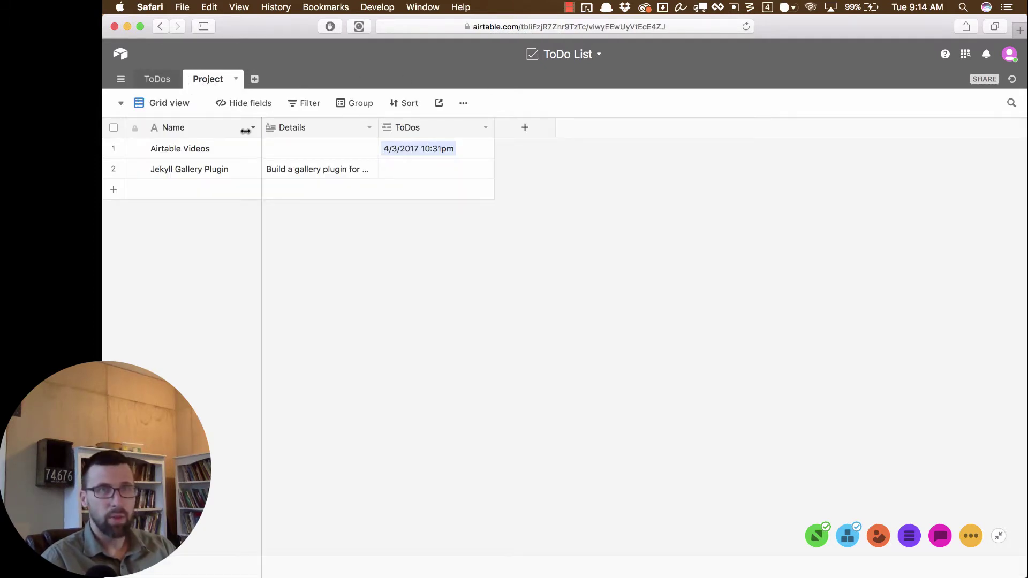
Step: Link a new to-do to the project, dated today, with the task 'Map out the project'
{"action": "left_click", "coordinate": [398, 170]}
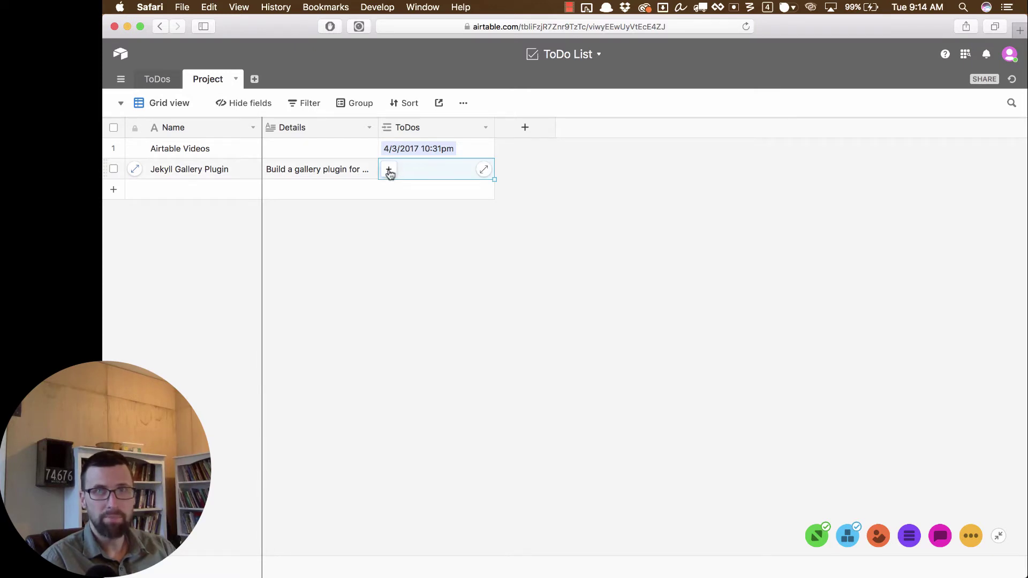
{"action": "left_click", "coordinate": [389, 170]}
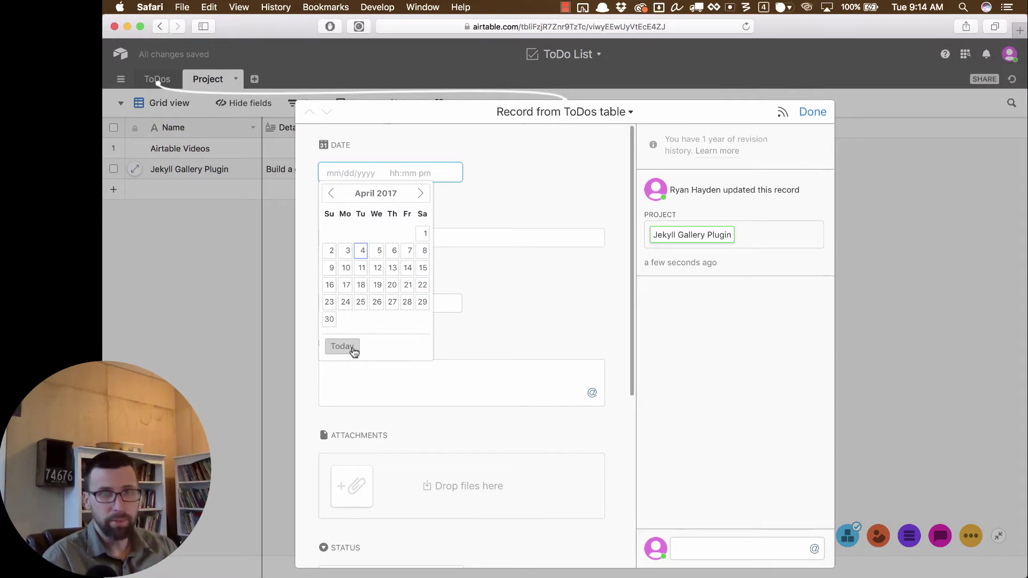
{"action": "left_click", "coordinate": [351, 347]}
{"action": "left_click", "coordinate": [367, 236]}
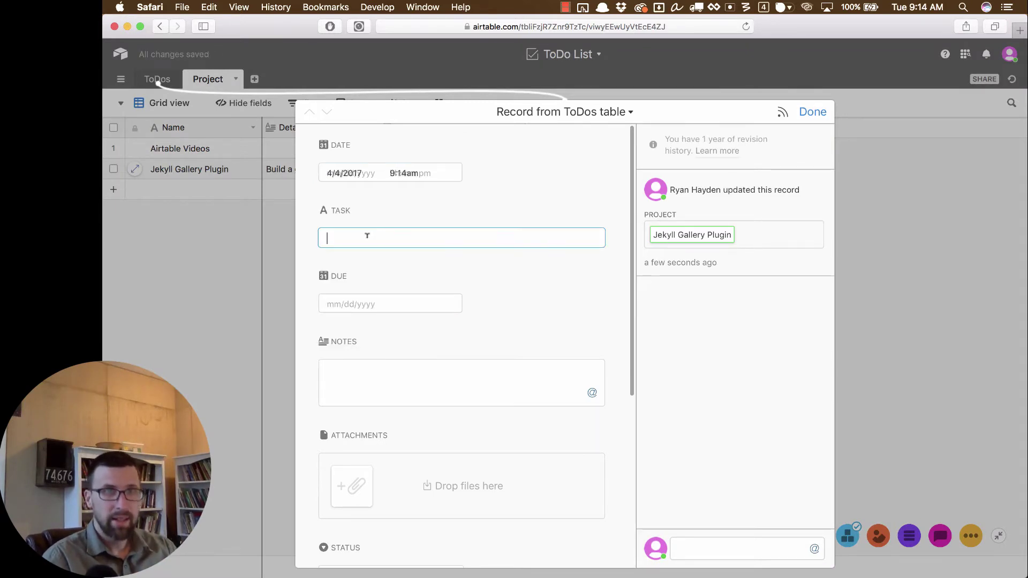
{"action": "type", "text": "Map out the po"}
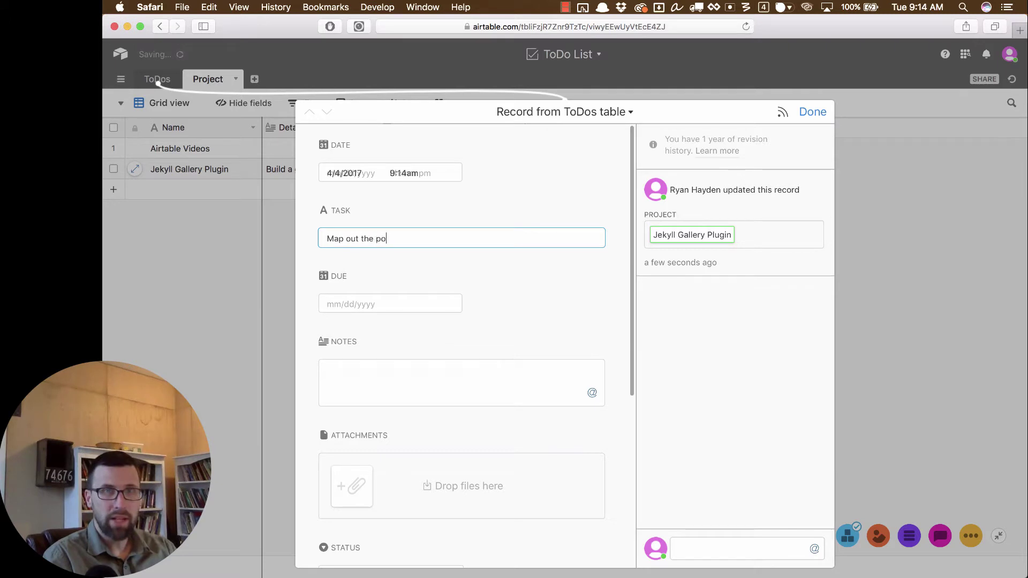
{"action": "key", "text": "BackSpace"}
{"action": "type", "text": "roject"}
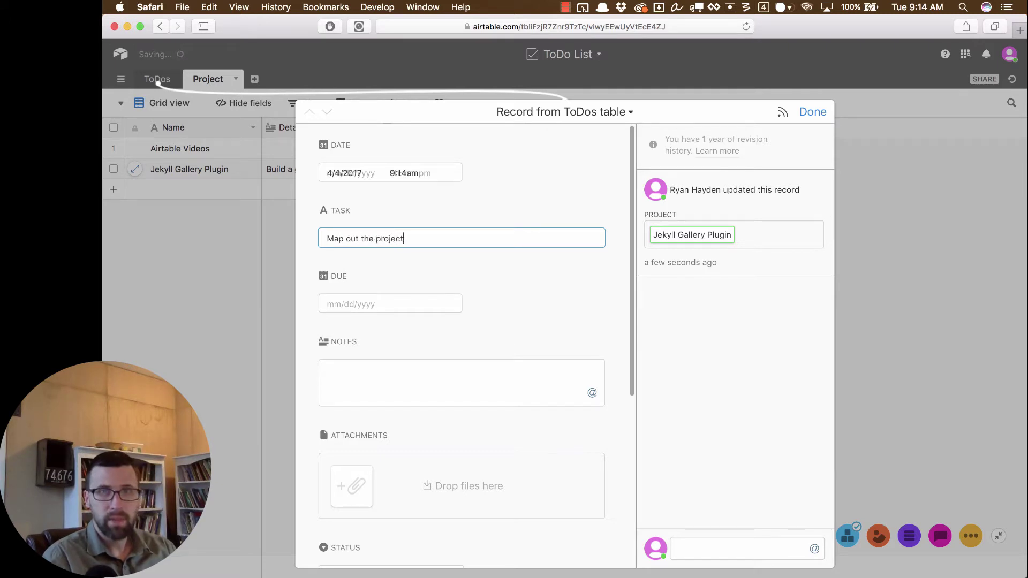
Step: Give the to-do a 4/5/2017 due date and Not Started Yet status, then close it
{"action": "left_click", "coordinate": [375, 303]}
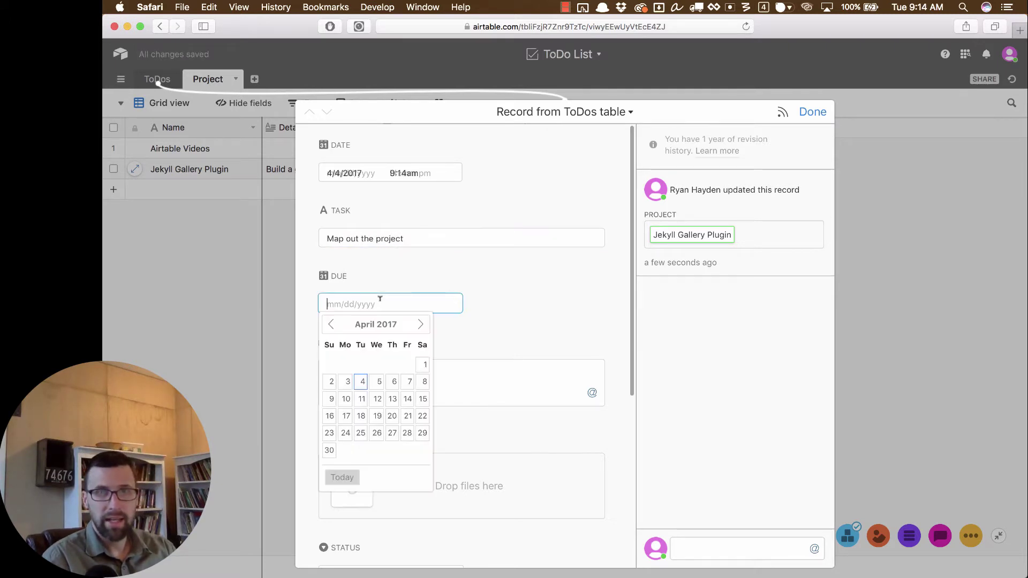
{"action": "left_click", "coordinate": [376, 381]}
{"action": "left_click", "coordinate": [418, 358]}
{"action": "scroll", "coordinate": [420, 358], "scroll_direction": "down", "scroll_amount": 2}
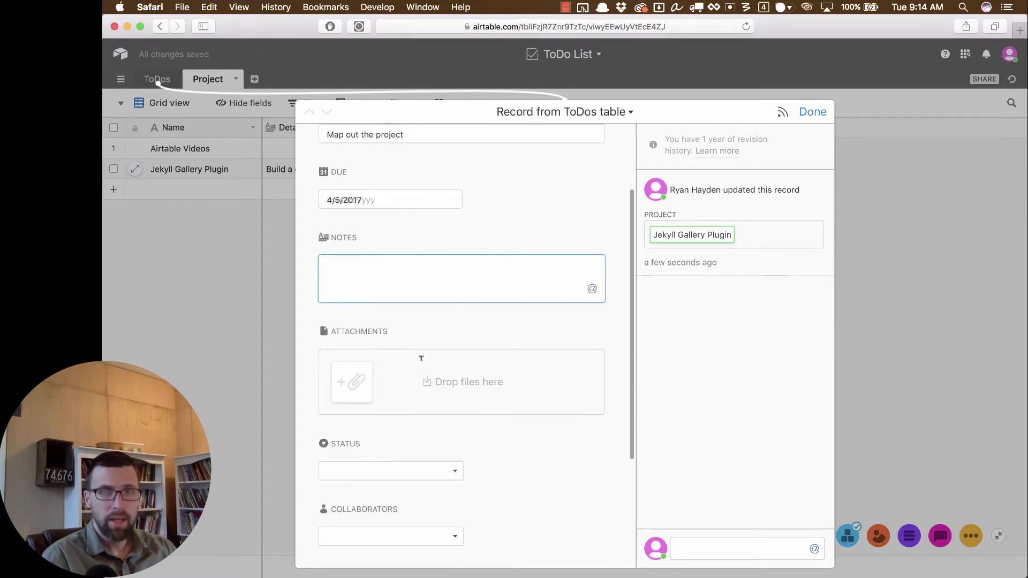
{"action": "scroll", "coordinate": [404, 290], "scroll_direction": "down", "scroll_amount": 1}
{"action": "scroll", "coordinate": [442, 259], "scroll_direction": "down", "scroll_amount": 2}
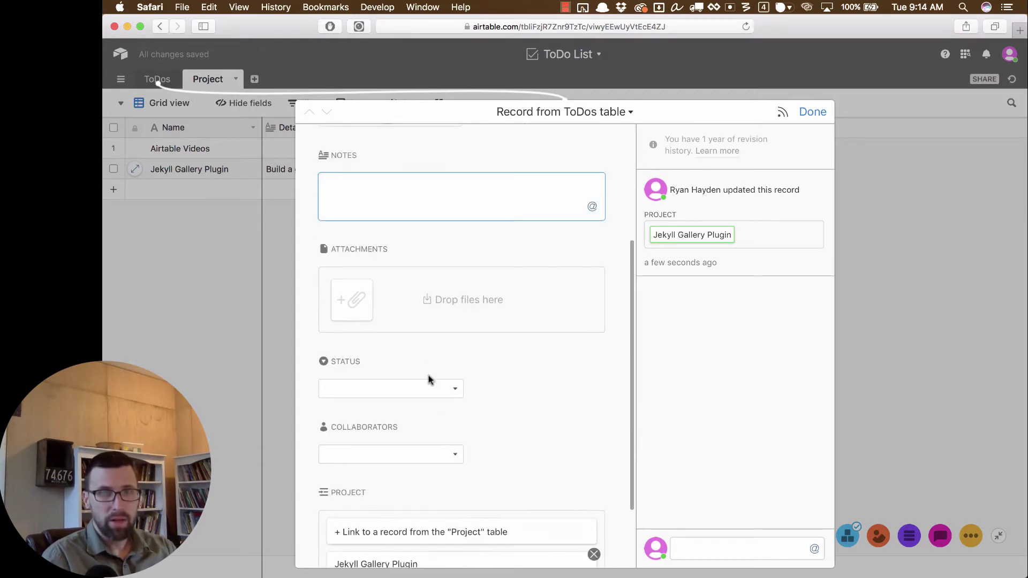
{"action": "left_click", "coordinate": [432, 394]}
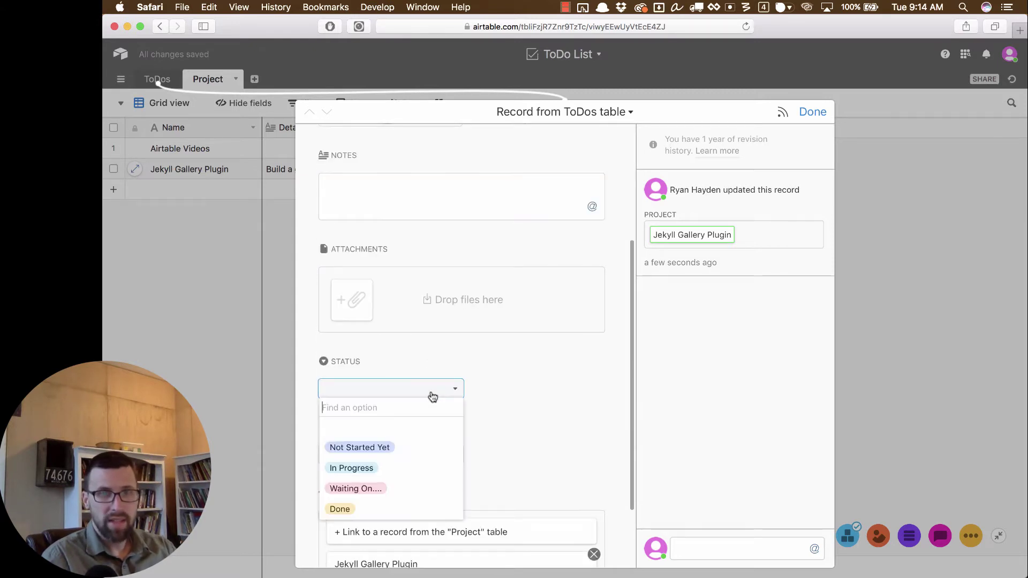
{"action": "left_click", "coordinate": [419, 453]}
{"action": "scroll", "coordinate": [503, 423], "scroll_direction": "down", "scroll_amount": 3}
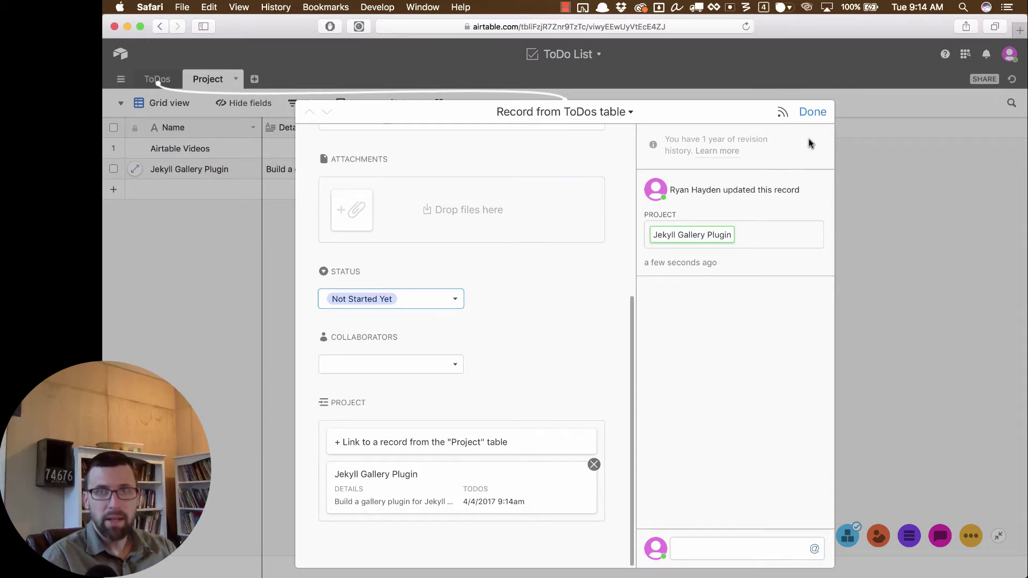
{"action": "left_click", "coordinate": [809, 111]}
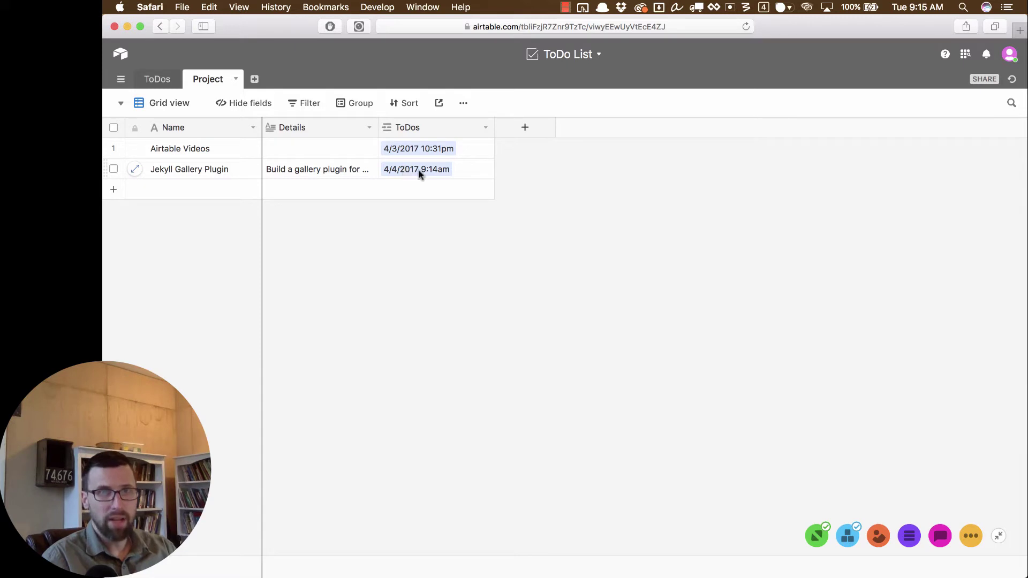
Step: Return to the ToDos table to see the new 'Map out the project' to-do
{"action": "left_click", "coordinate": [161, 80]}
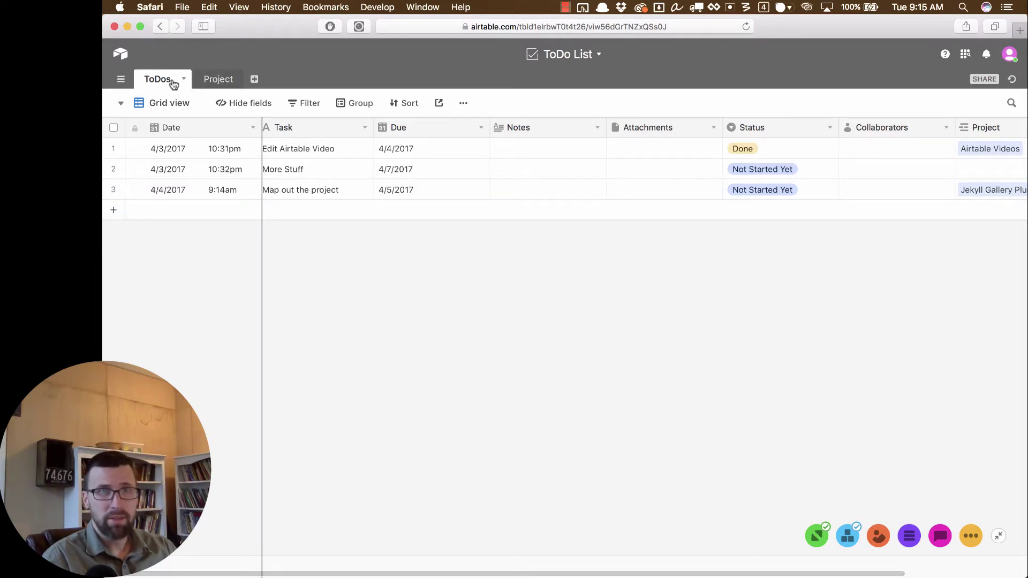
{"action": "left_click", "coordinate": [217, 78]}
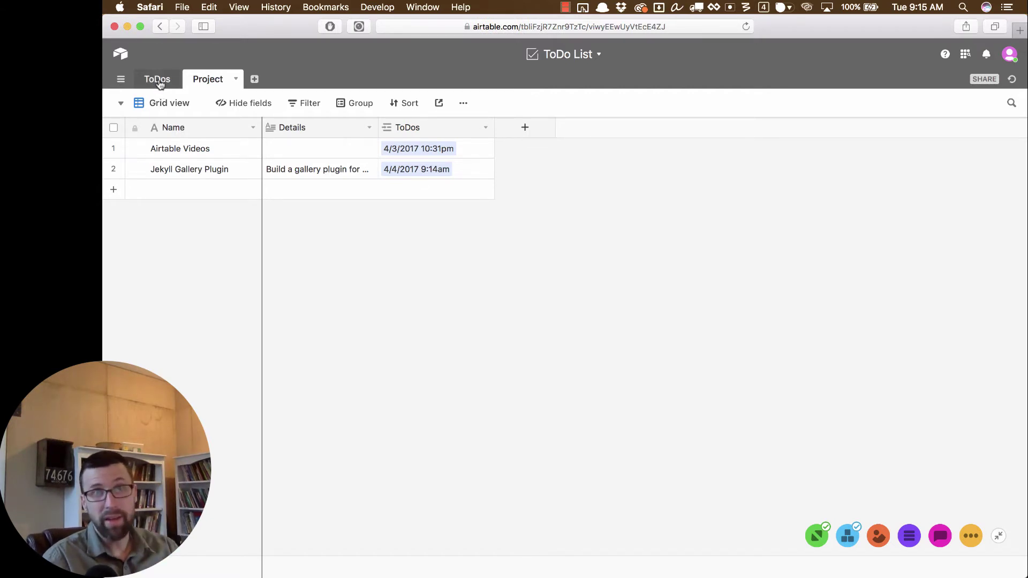
{"action": "left_click", "coordinate": [160, 84]}
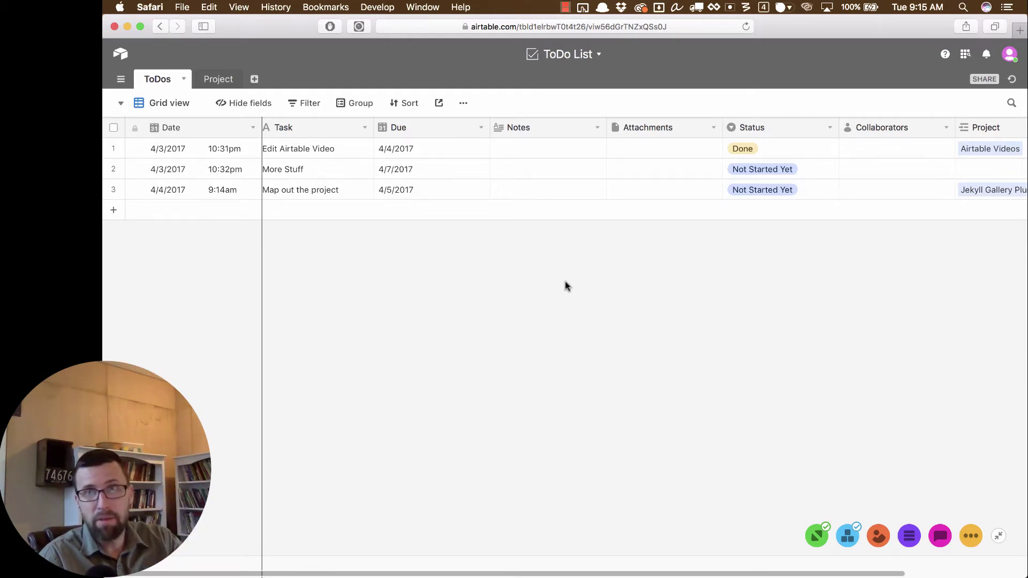
Step: Invite a collaborator by e-mail to the ToDo List base with Edit only permission
{"action": "left_click", "coordinate": [983, 79]}
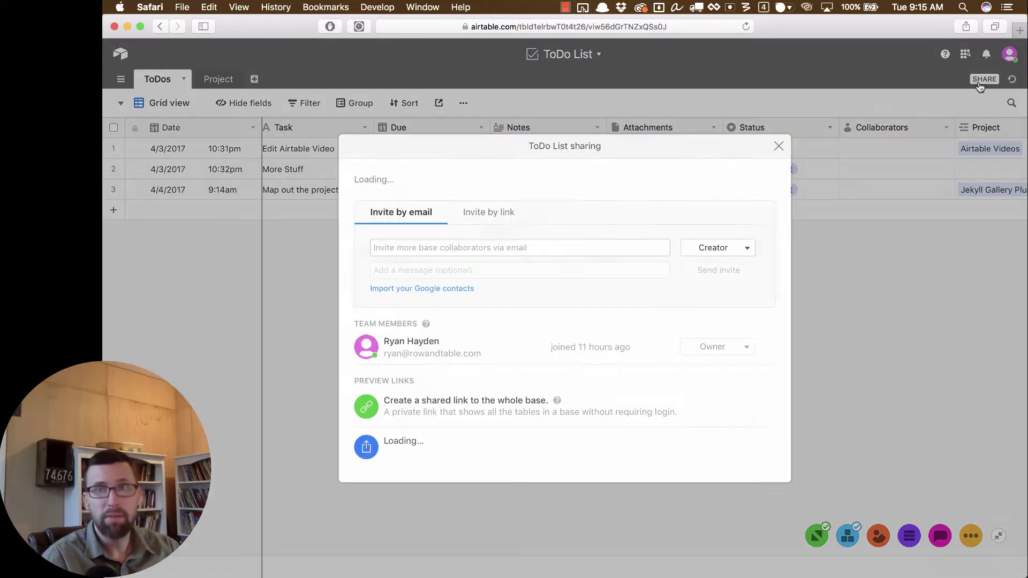
{"action": "left_click", "coordinate": [456, 247]}
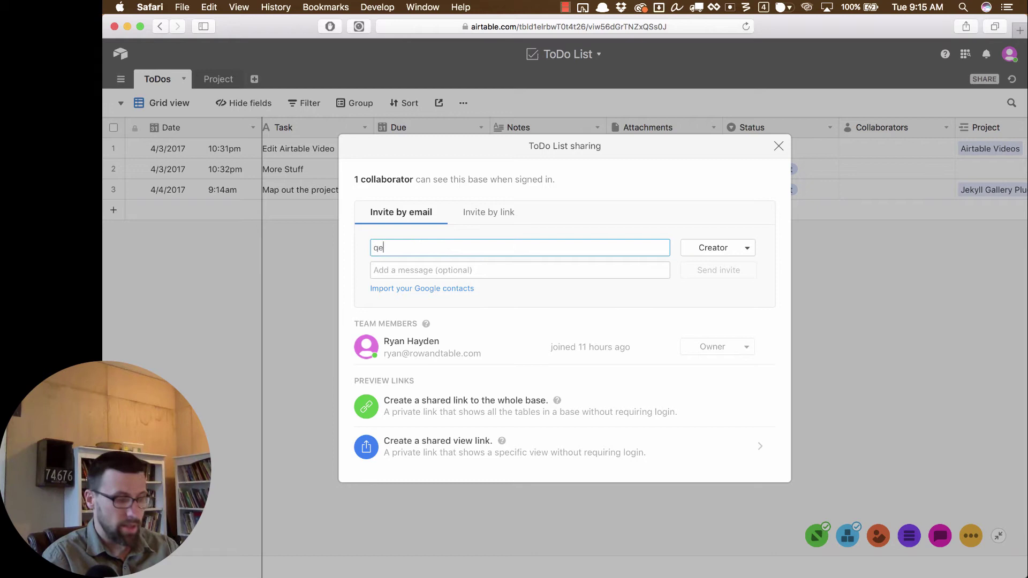
{"action": "key", "text": "Tab"}
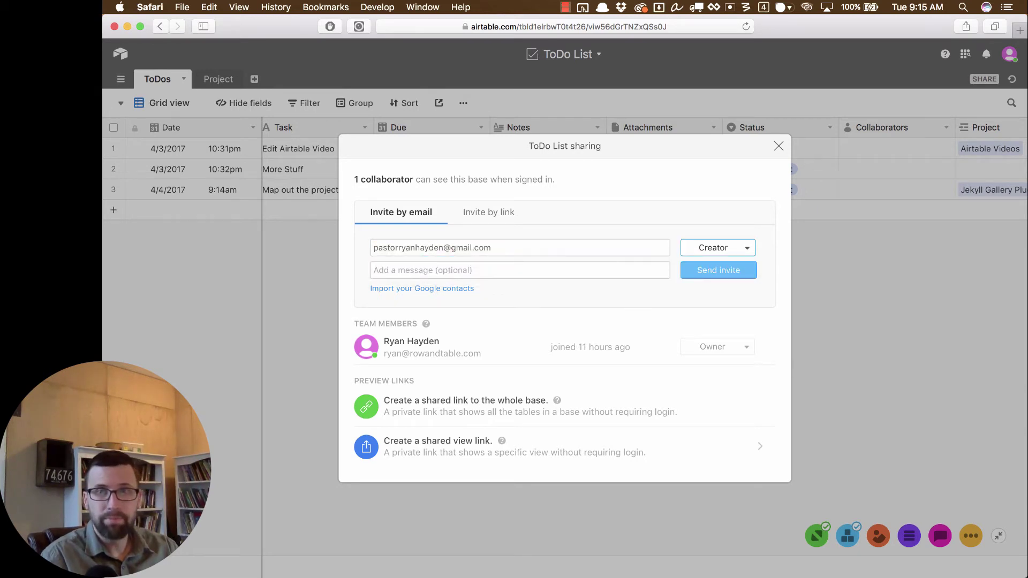
{"action": "left_click", "coordinate": [702, 251]}
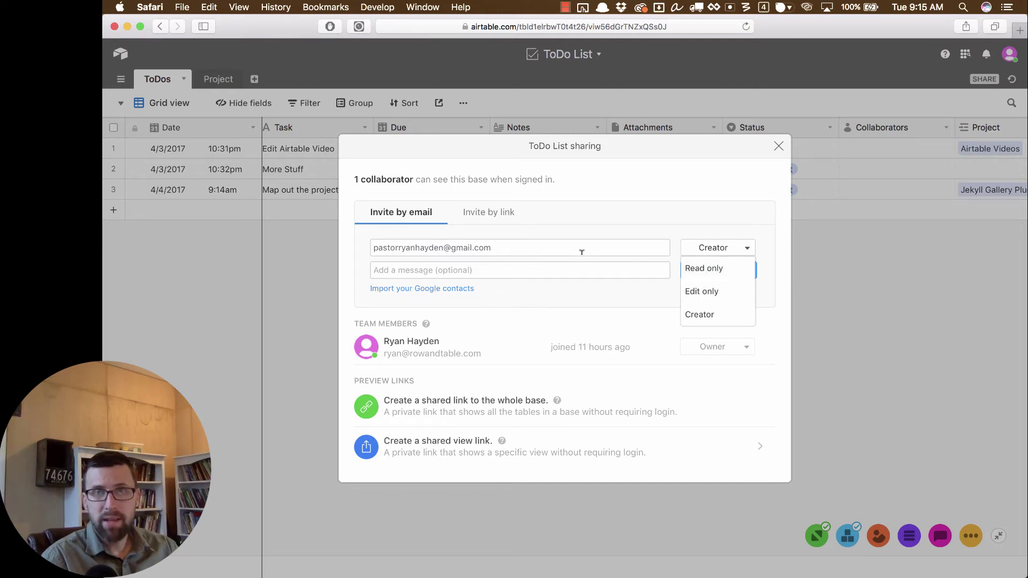
{"action": "left_click", "coordinate": [721, 299]}
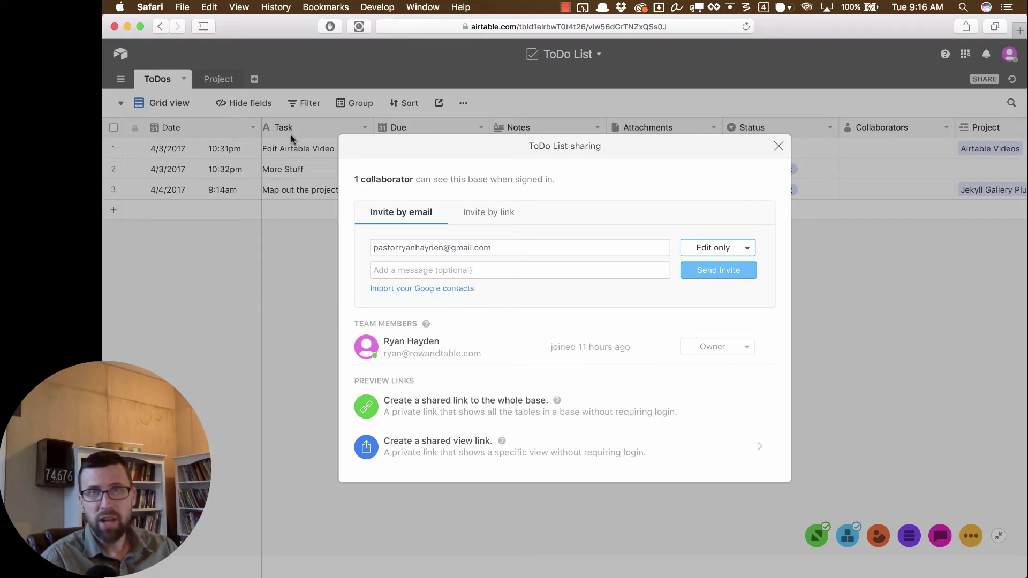
{"action": "left_click", "coordinate": [741, 249]}
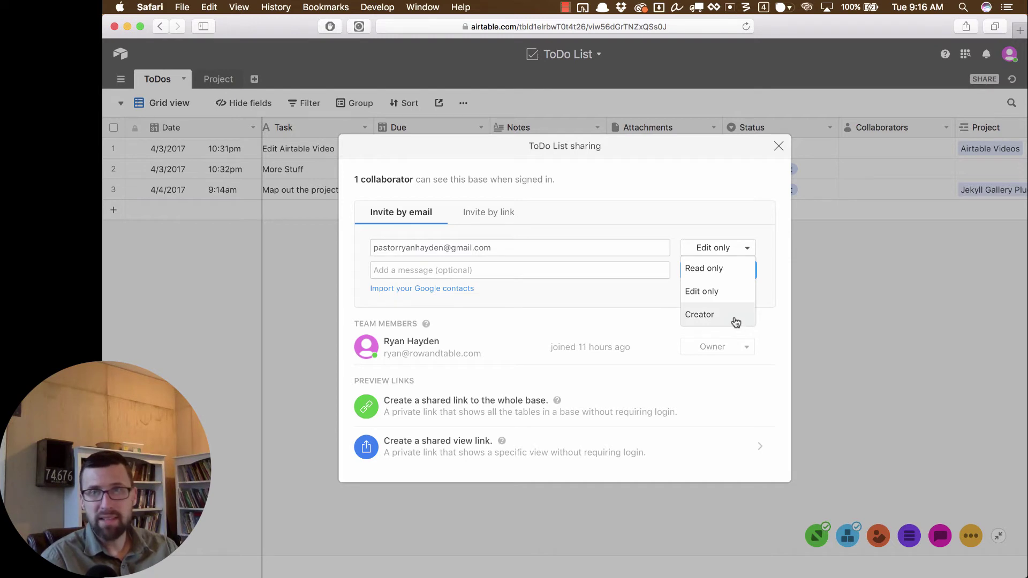
{"action": "left_click", "coordinate": [723, 297]}
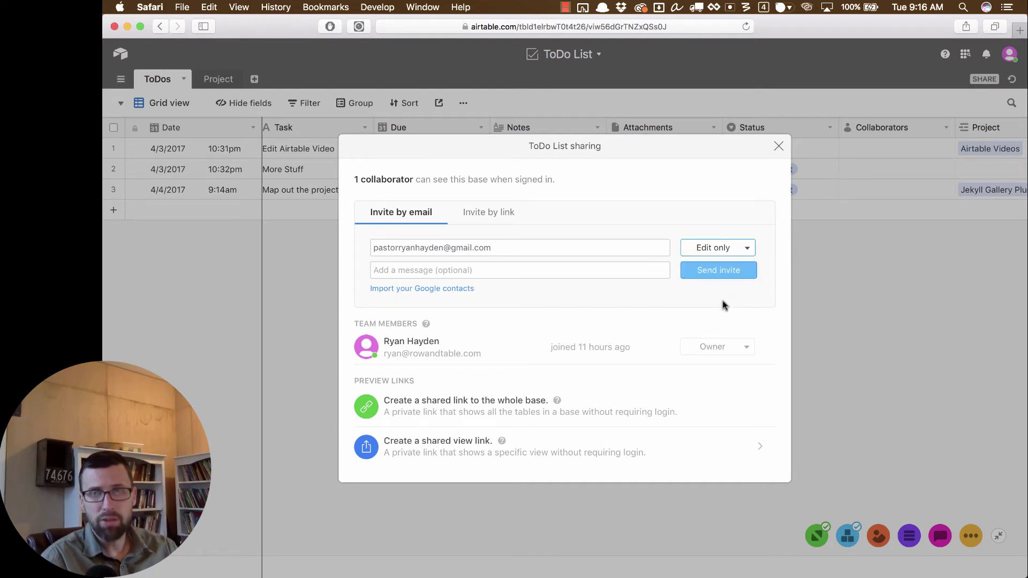
{"action": "left_click", "coordinate": [726, 270]}
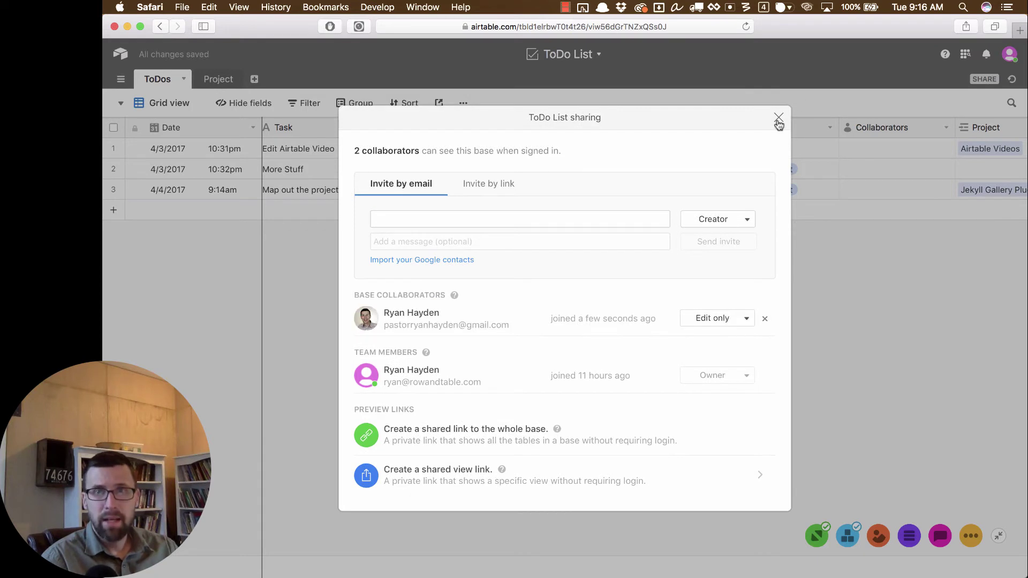
{"action": "left_click", "coordinate": [778, 118]}
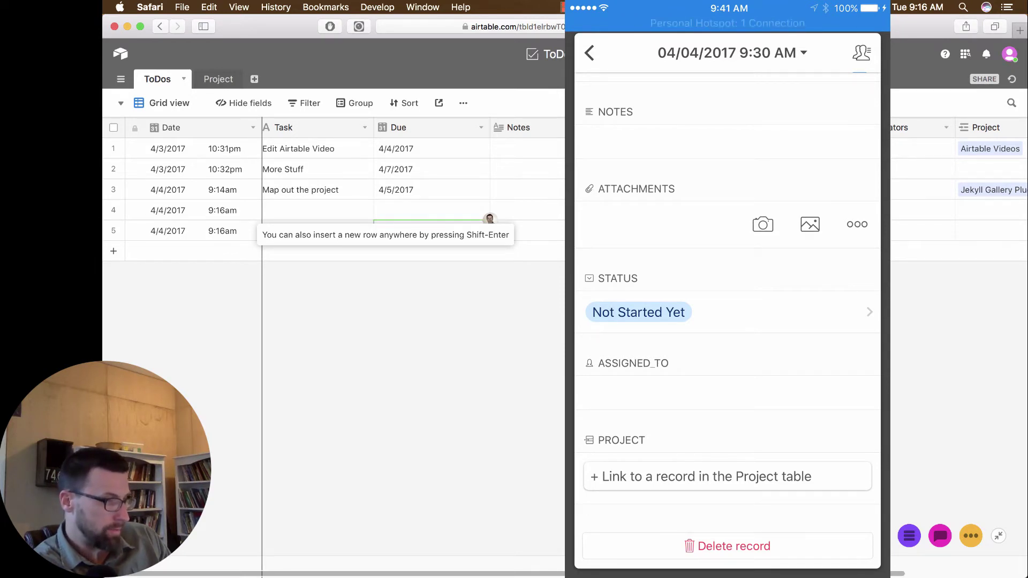
Step: Link the Sample to-do to the Jekyll Gallery Plugin project
{"action": "left_click", "coordinate": [726, 476]}
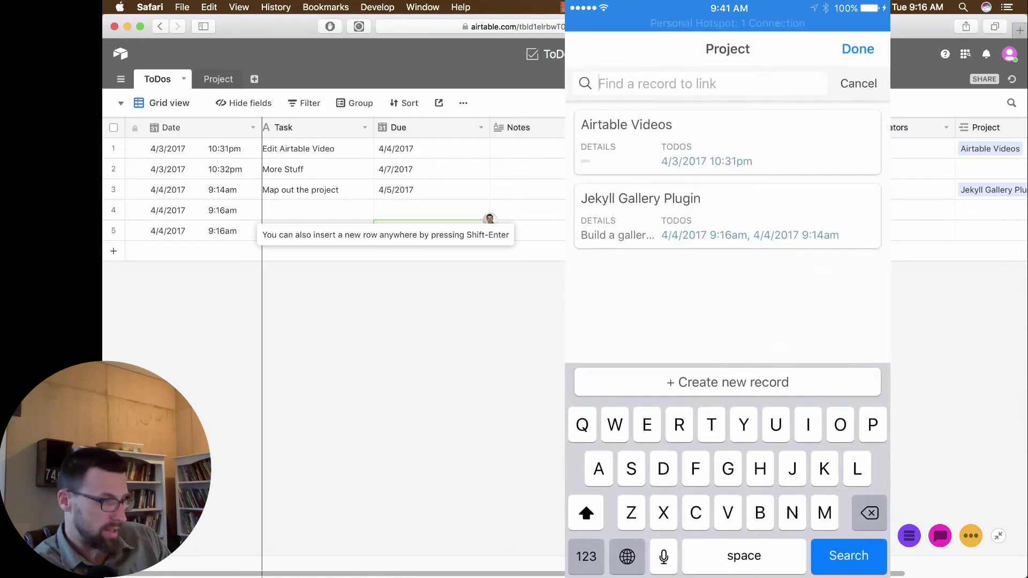
{"action": "left_click", "coordinate": [700, 214]}
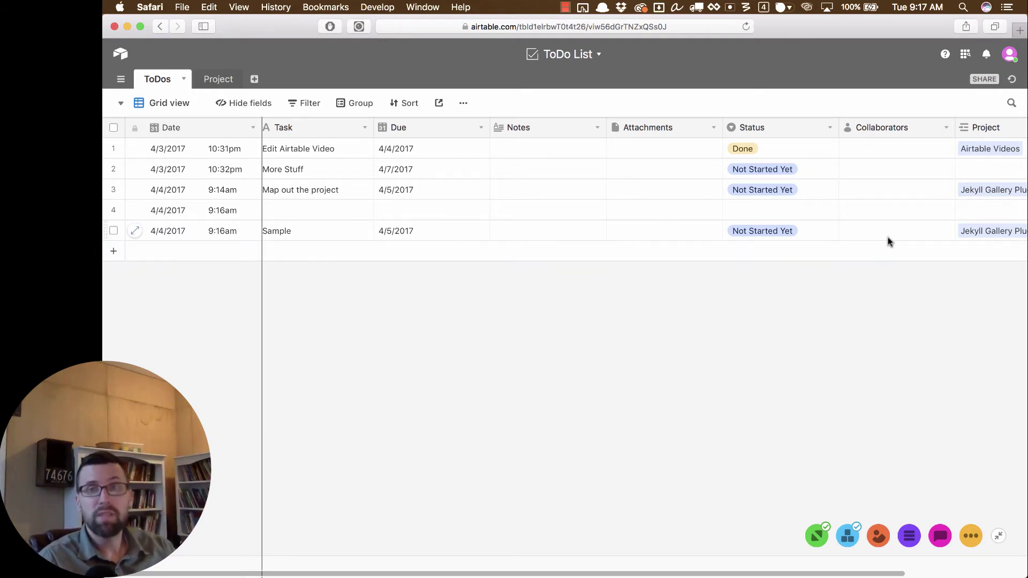
Step: Rename the Collaborators field to 'Assigned_To' through its field settings
{"action": "left_click", "coordinate": [946, 129]}
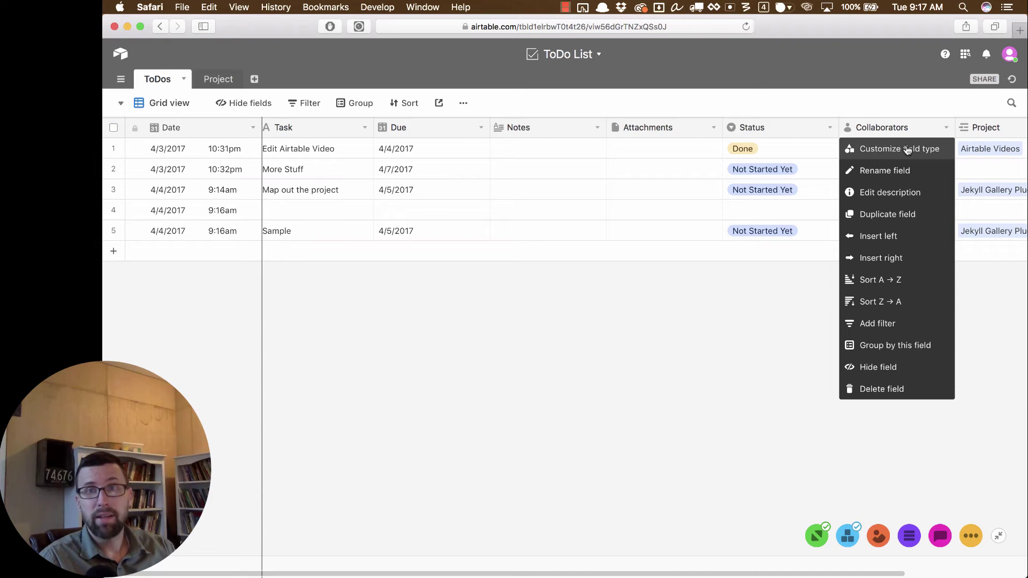
{"action": "left_click", "coordinate": [893, 164]}
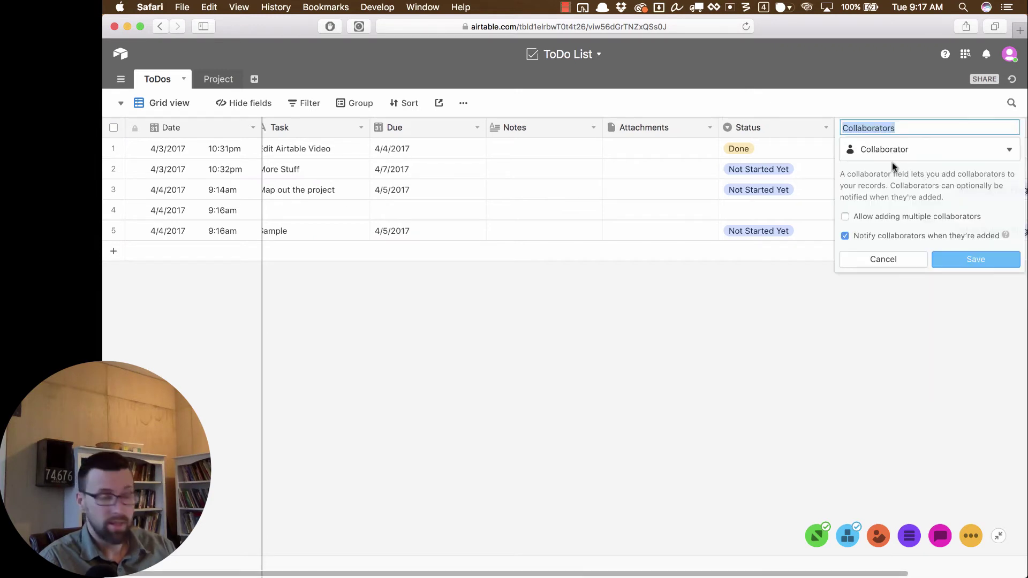
{"action": "type", "text": "Assigned_To"}
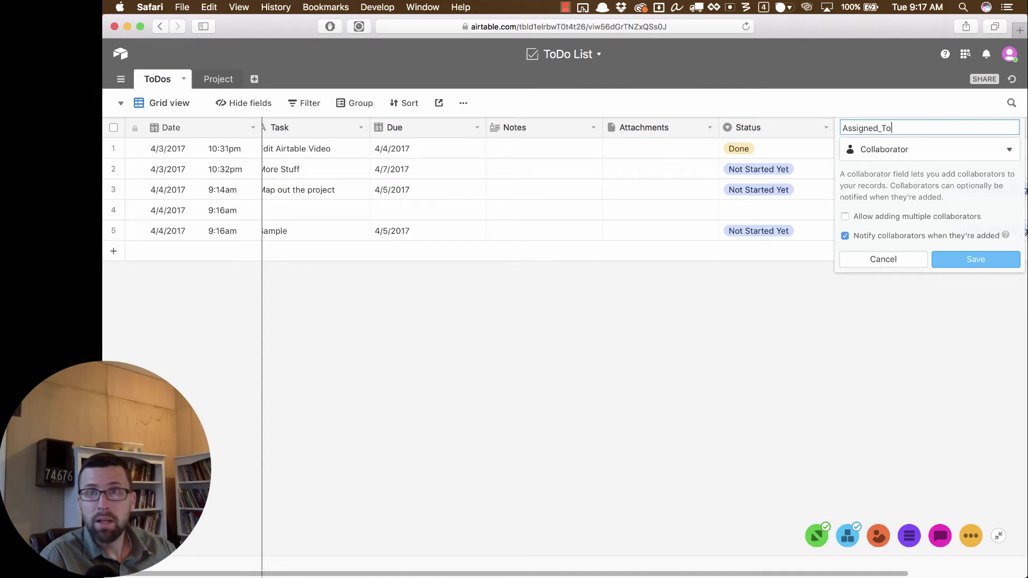
{"action": "key", "text": "Return"}
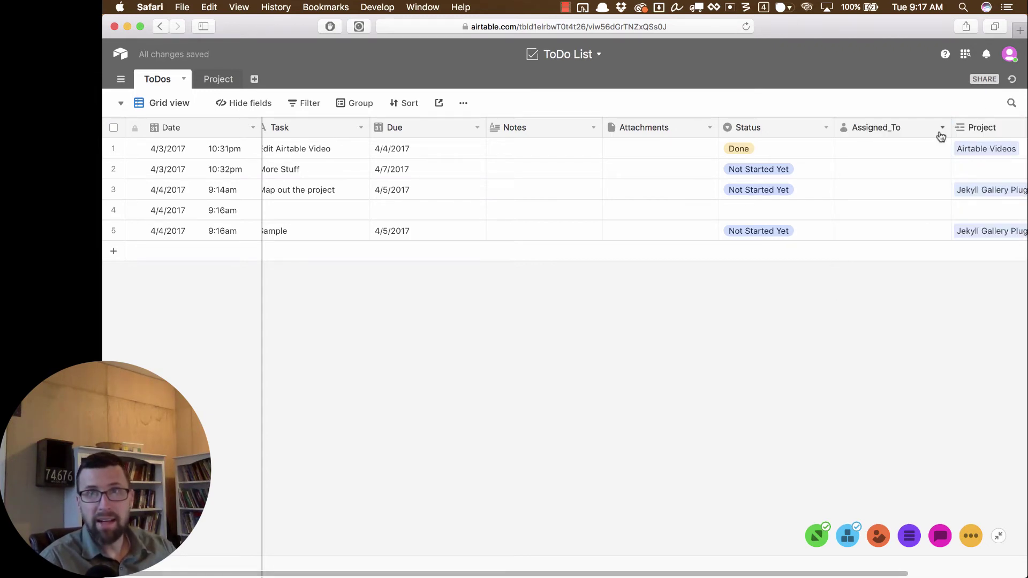
Step: Invite another team member to the base with Creator permission and close sharing
{"action": "left_click", "coordinate": [994, 83]}
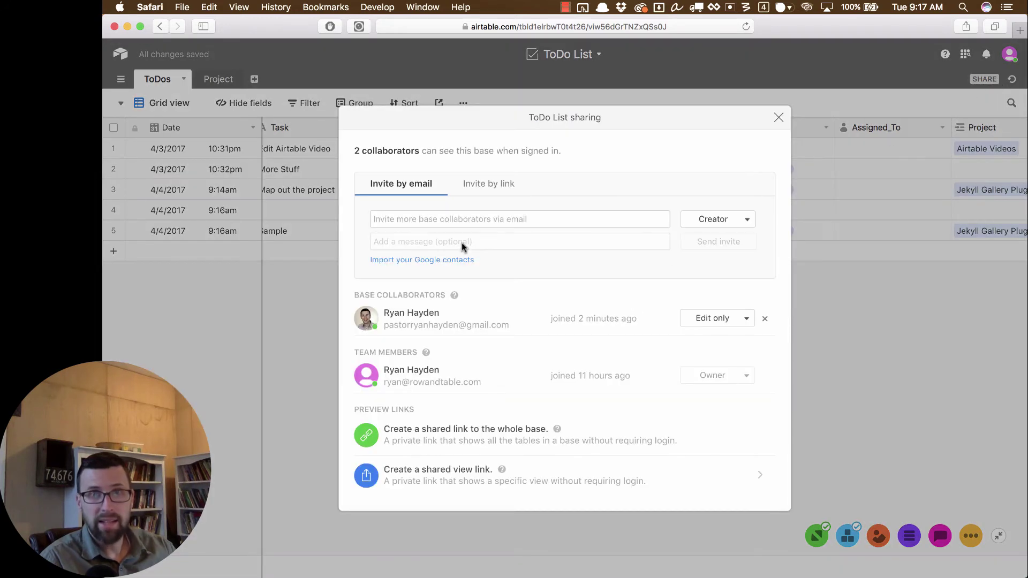
{"action": "left_click", "coordinate": [456, 218]}
{"action": "type", "text": "a"}
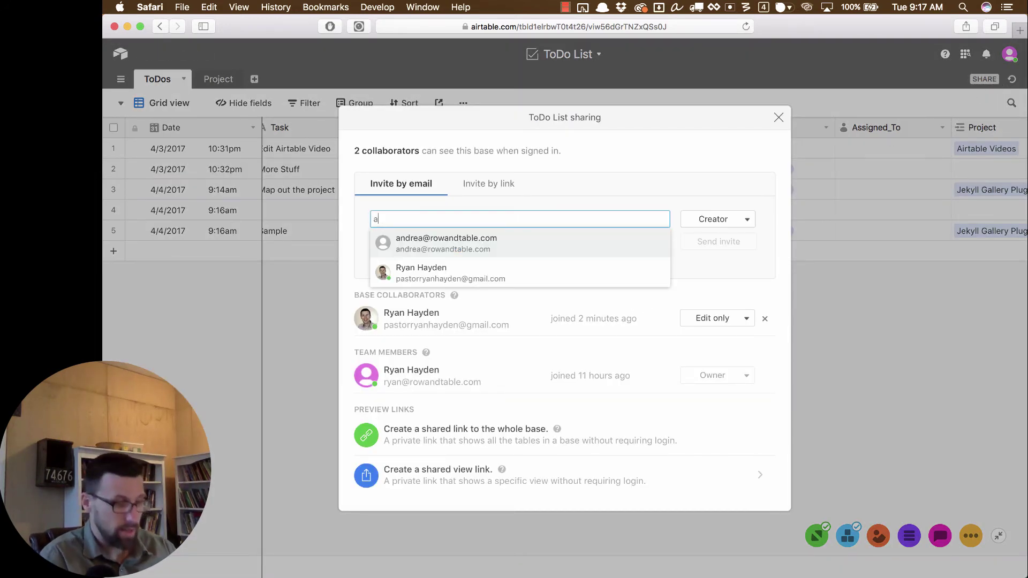
{"action": "type", "text": "ndre"}
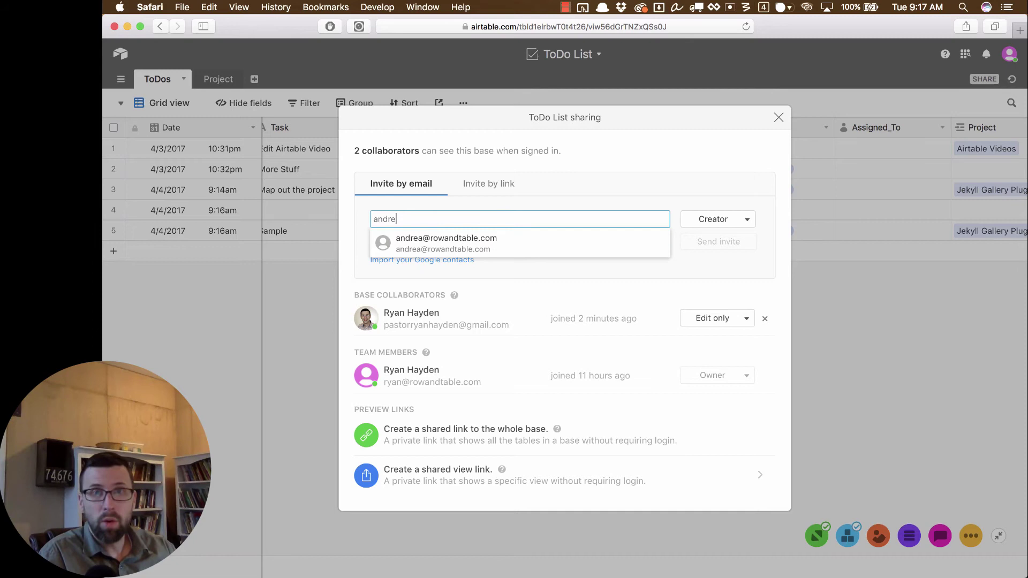
{"action": "left_click", "coordinate": [471, 242]}
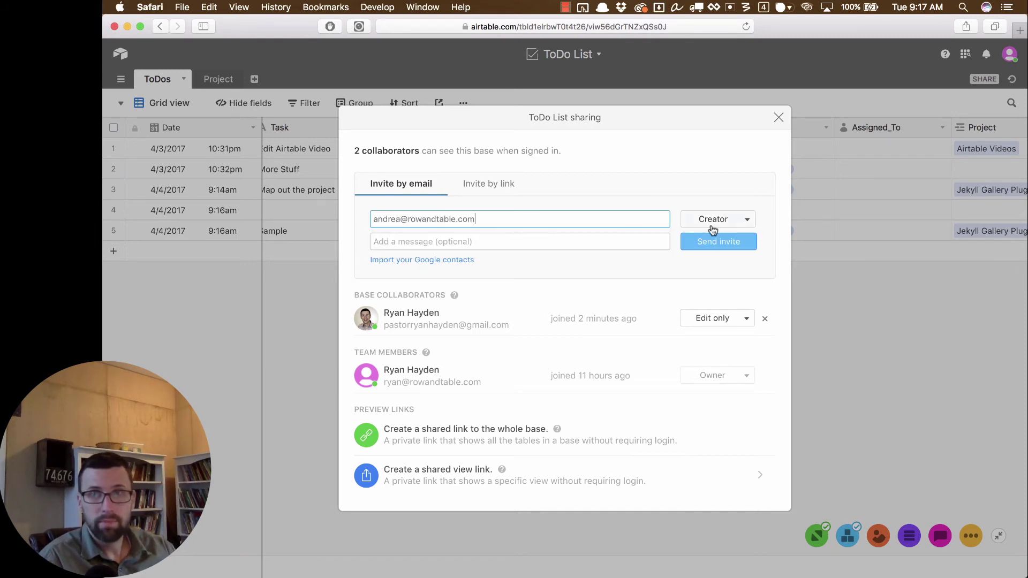
{"action": "left_click", "coordinate": [719, 247]}
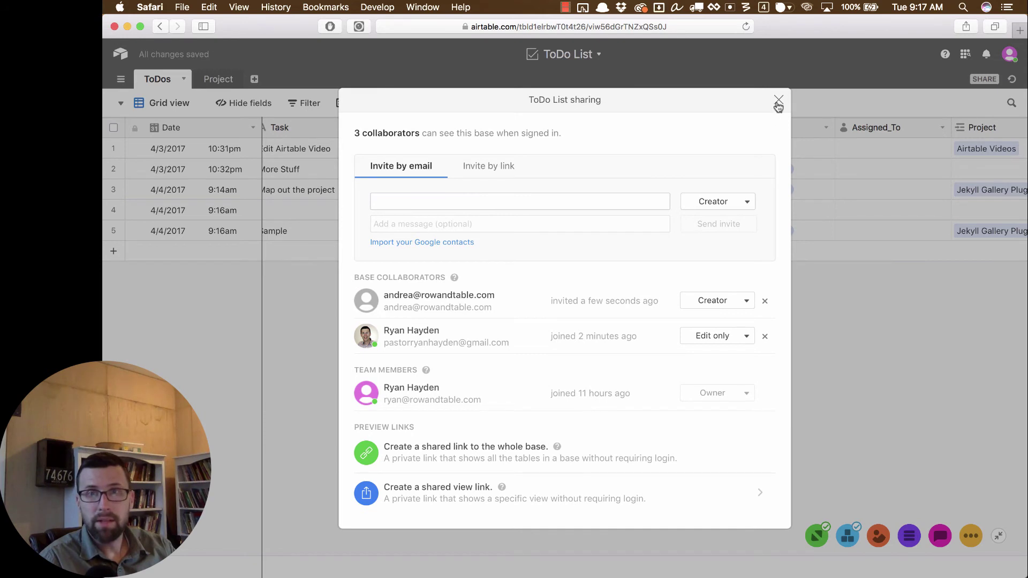
{"action": "left_click", "coordinate": [777, 101]}
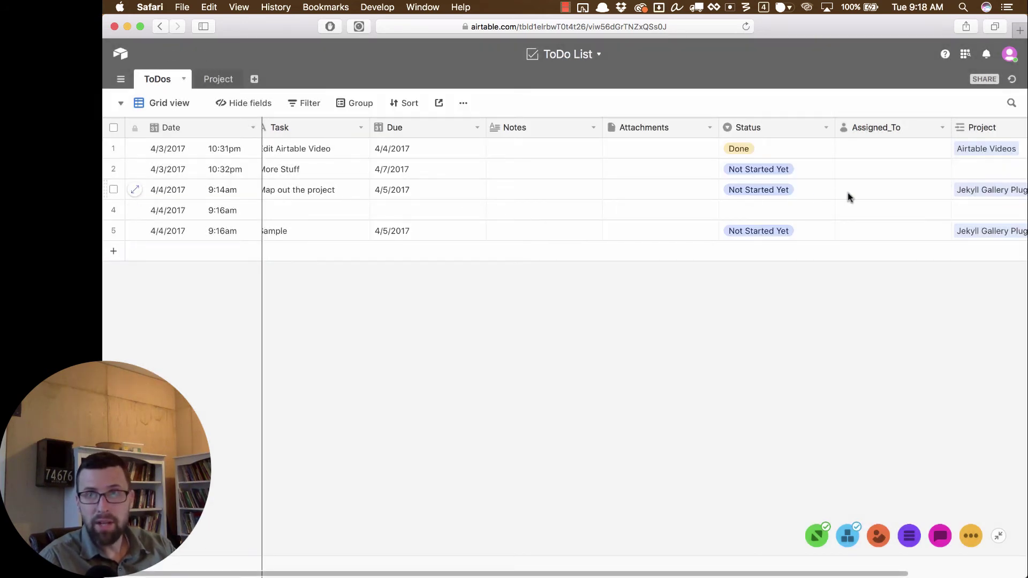
Step: Assign the invited collaborator to the 'Map out the project' to-do's Assigned_To cell
{"action": "left_click", "coordinate": [867, 195]}
{"action": "left_click", "coordinate": [885, 192]}
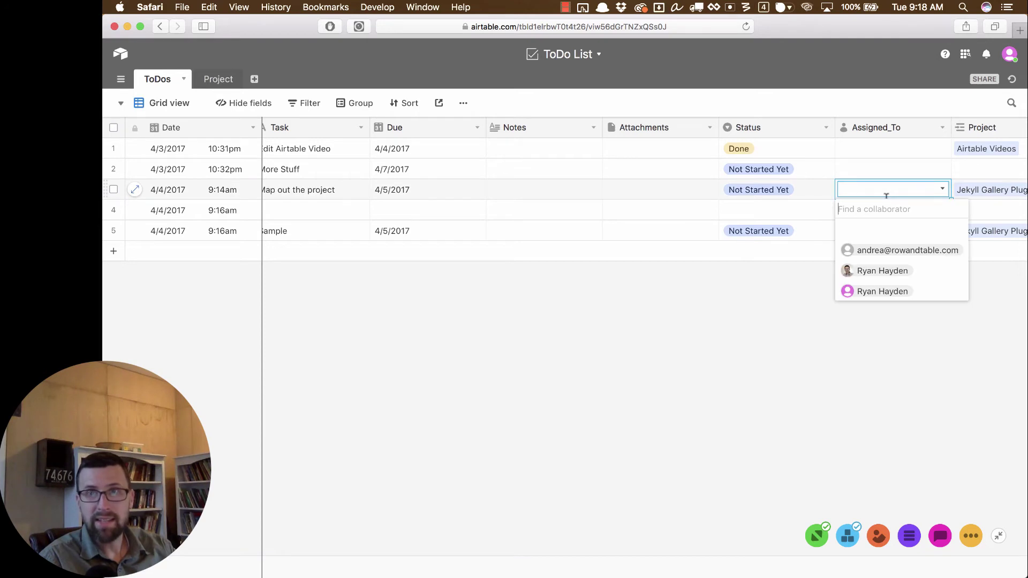
{"action": "left_click", "coordinate": [901, 250]}
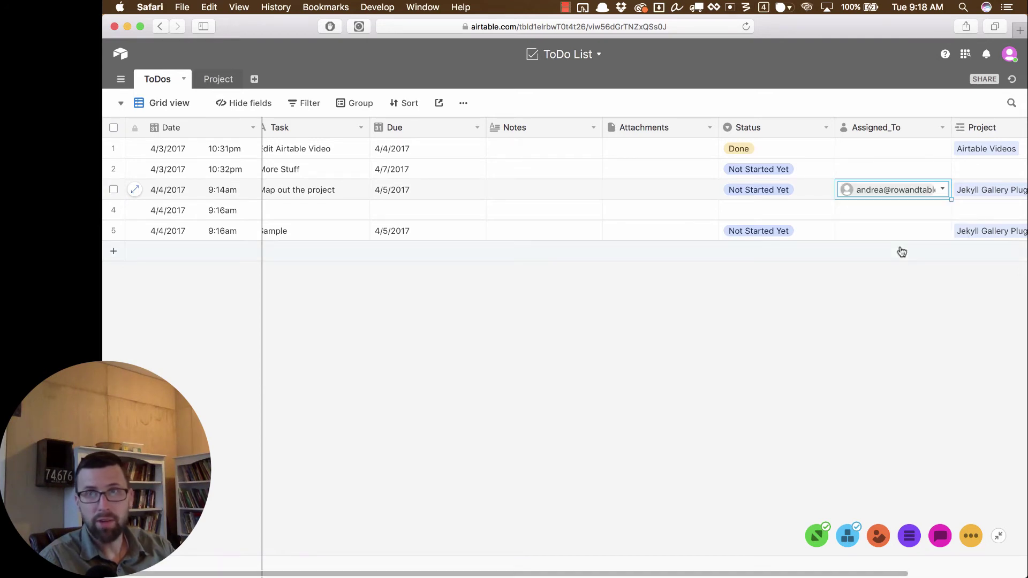
{"action": "left_click", "coordinate": [776, 333]}
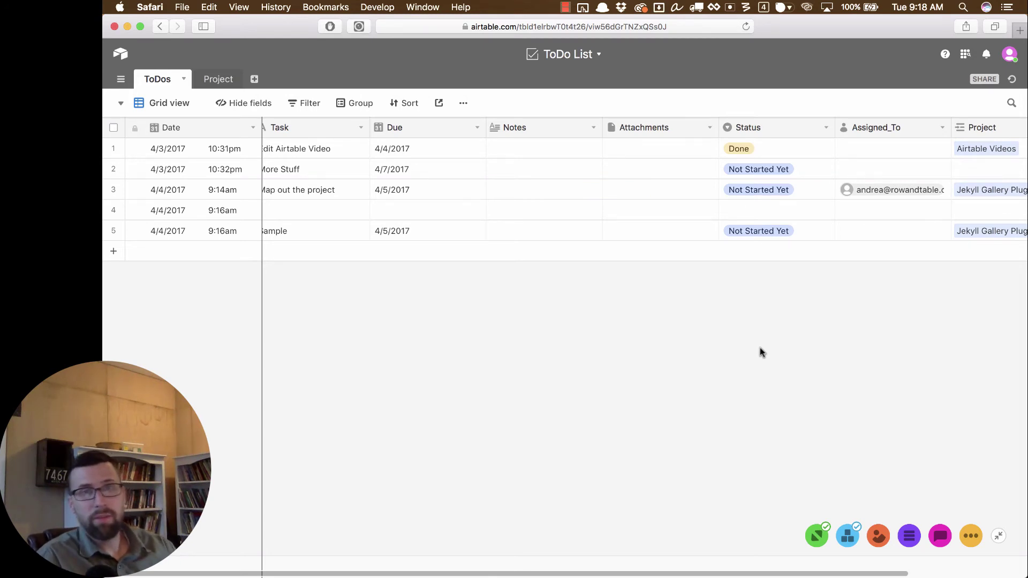
{"action": "scroll", "coordinate": [543, 567], "scroll_direction": "left", "scroll_amount": 1}
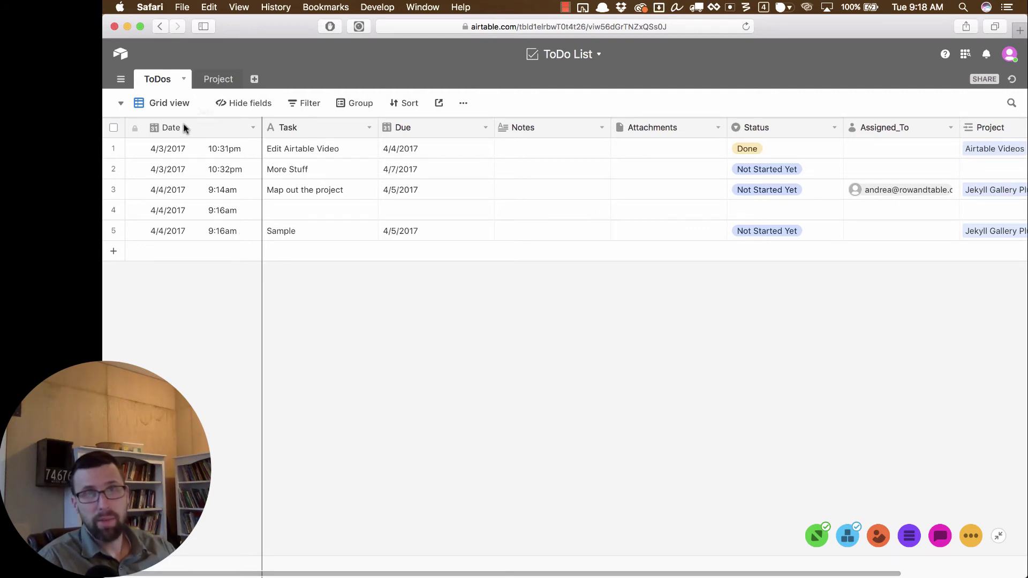
Step: Add a new grid view of ToDos, naming it as the owner's personal Stuff view
{"action": "left_click", "coordinate": [159, 104]}
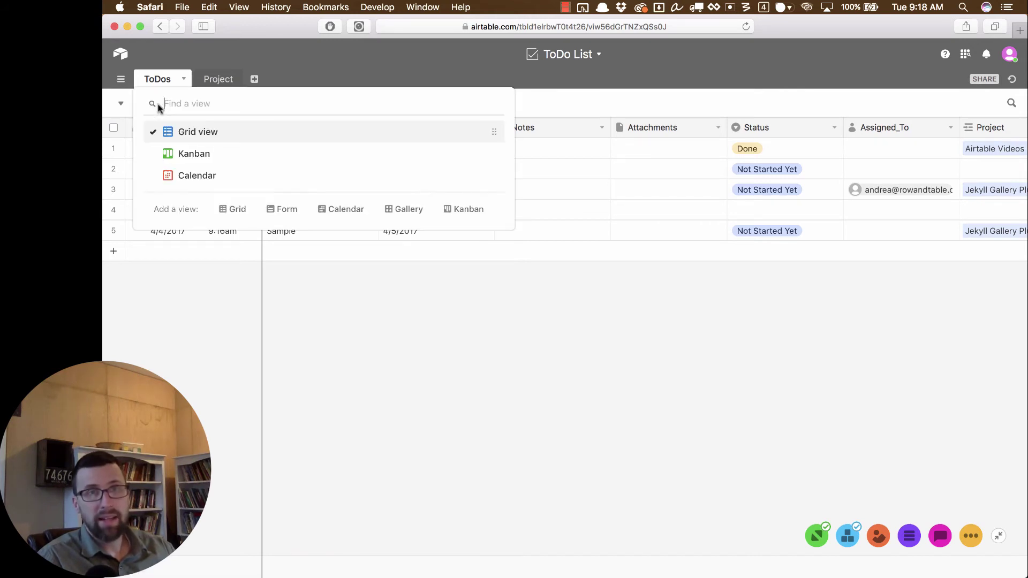
{"action": "left_click", "coordinate": [237, 209]}
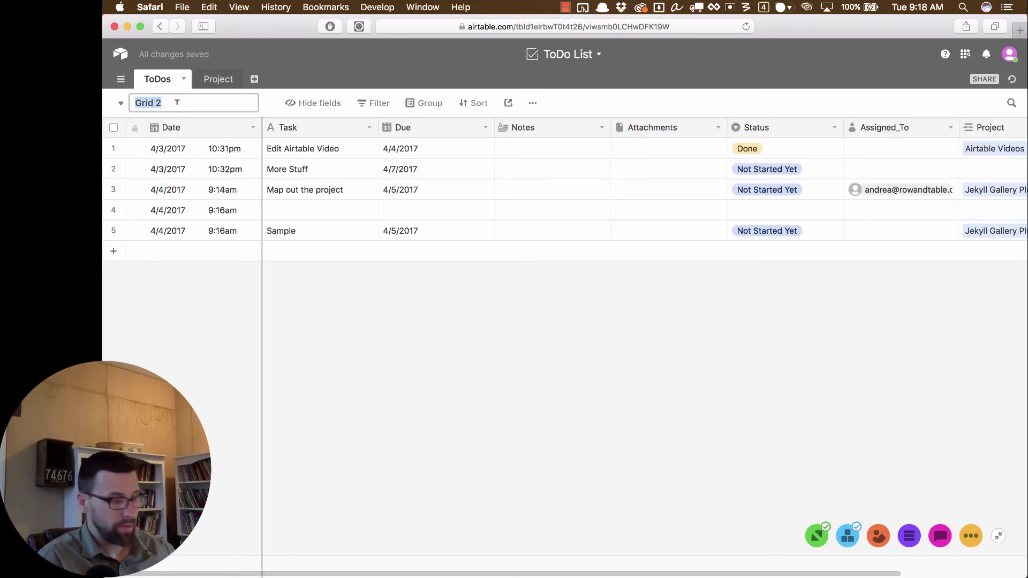
{"action": "type", "text": "Ryan's Stuff"}
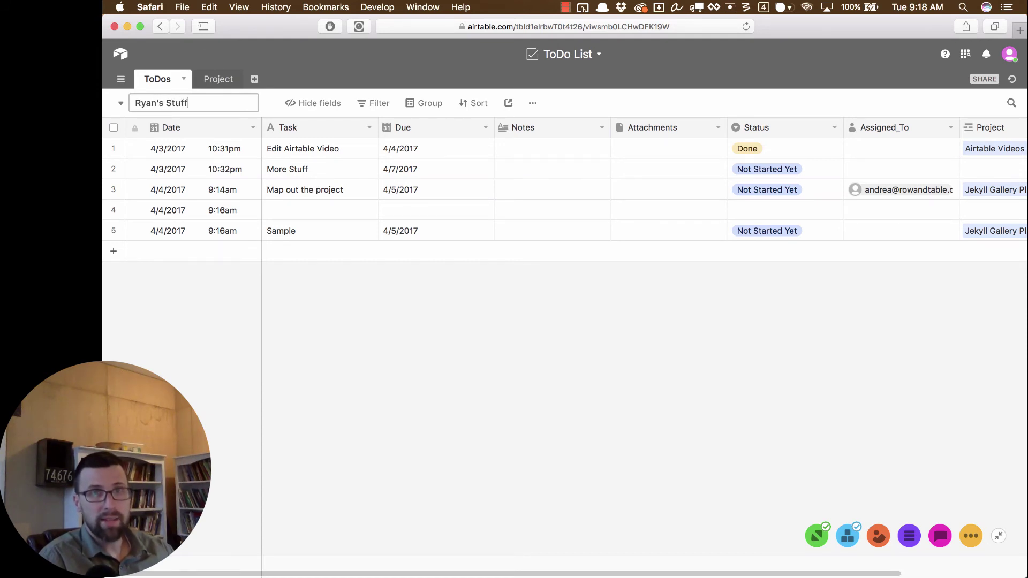
{"action": "key", "text": "Return"}
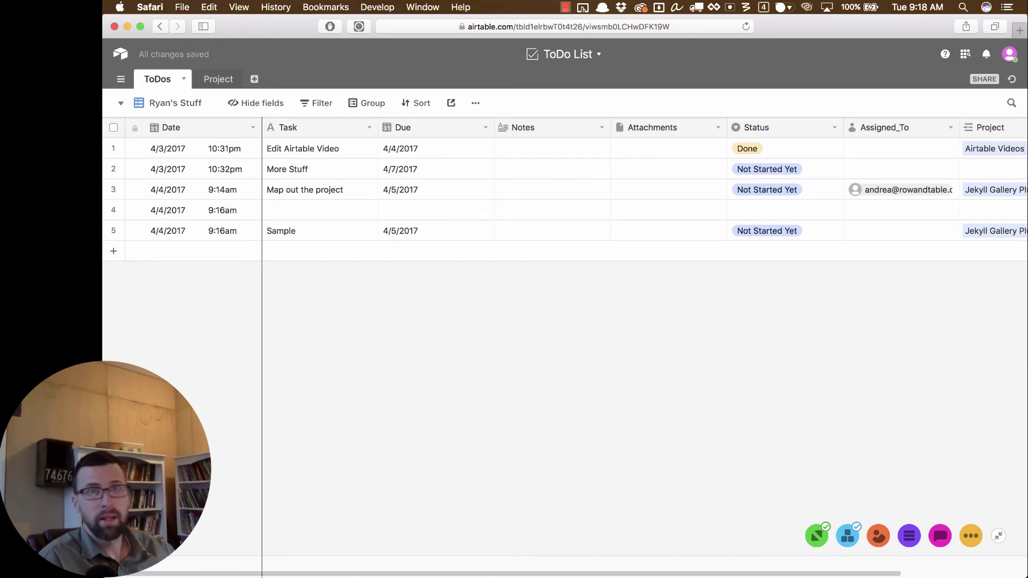
Step: Add a filter condition so Assigned_To equals the account owner in this personal view
{"action": "left_click", "coordinate": [311, 107]}
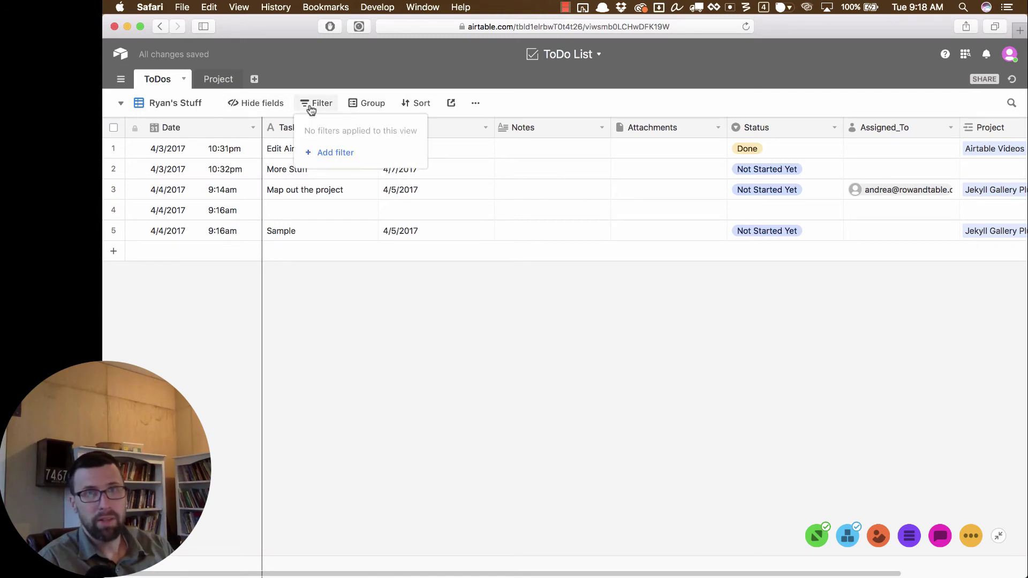
{"action": "left_click", "coordinate": [335, 155]}
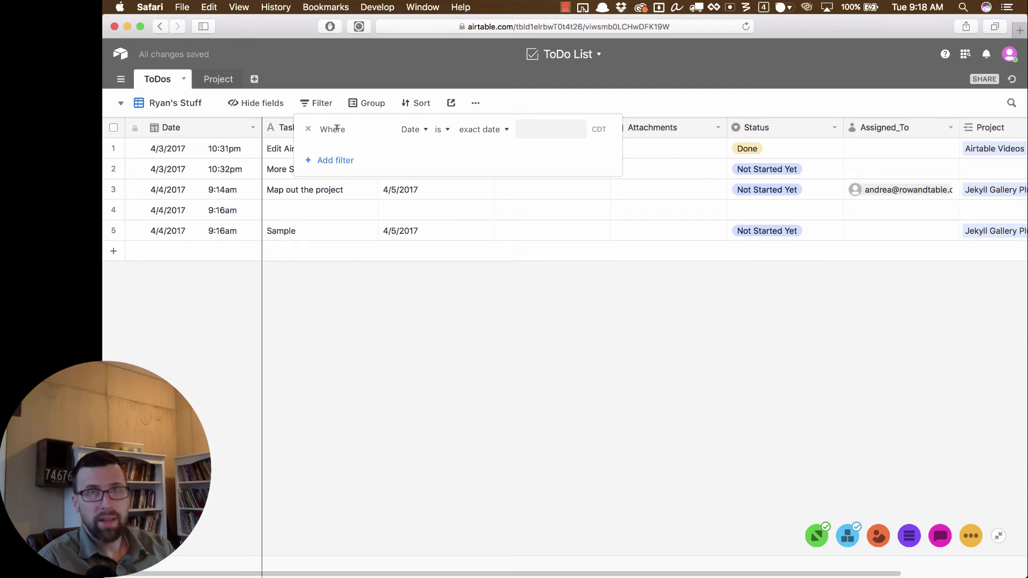
{"action": "left_click", "coordinate": [420, 130]}
{"action": "scroll", "coordinate": [427, 221], "scroll_direction": "down", "scroll_amount": 2}
{"action": "left_click", "coordinate": [428, 270]}
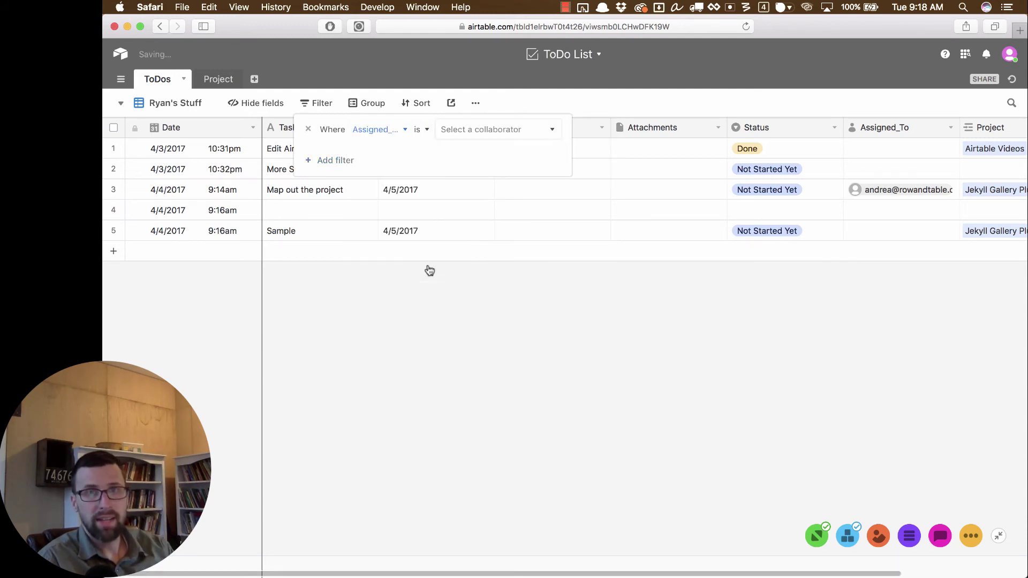
{"action": "left_click", "coordinate": [484, 135]}
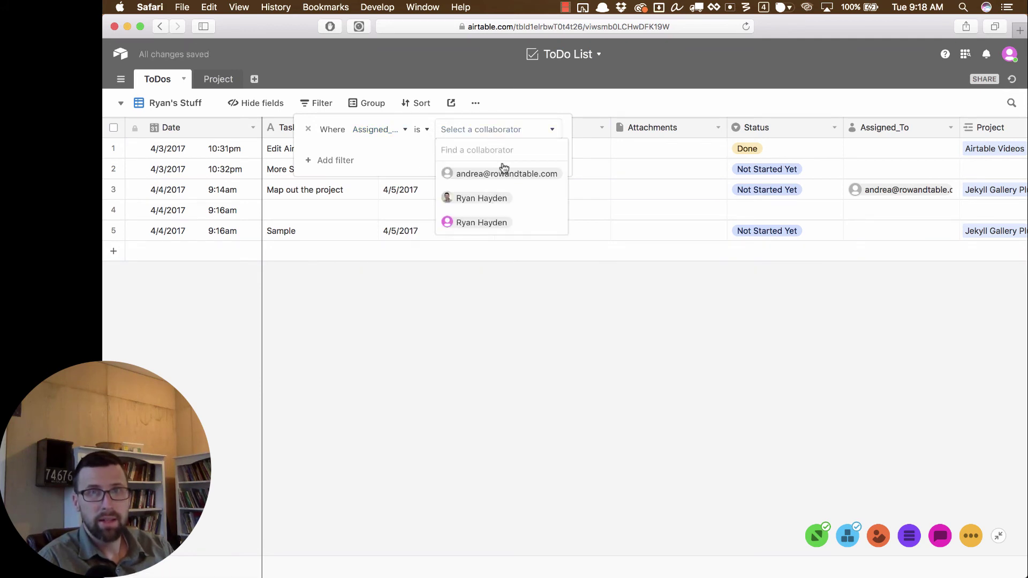
{"action": "left_click", "coordinate": [518, 222]}
{"action": "left_click", "coordinate": [489, 218]}
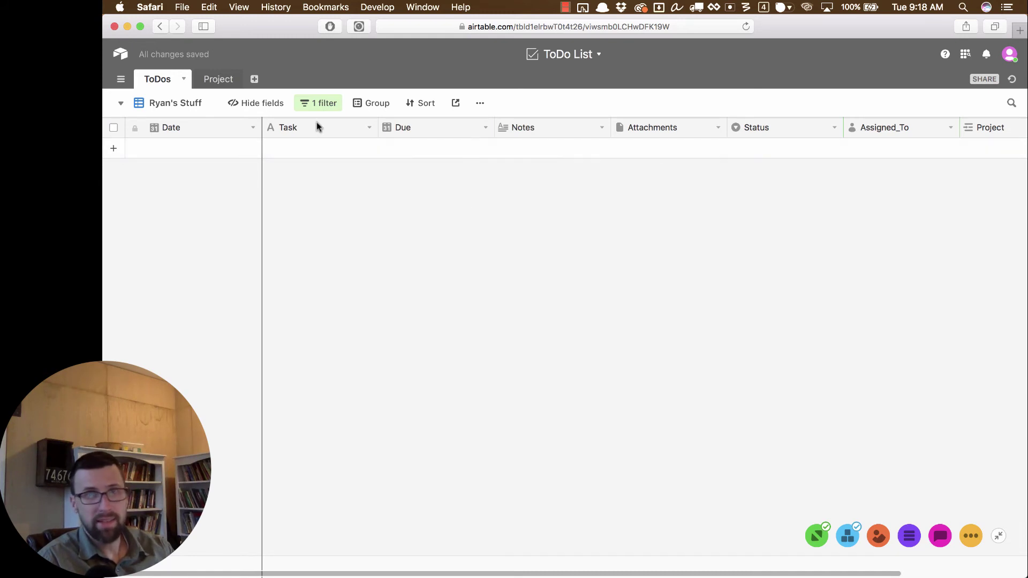
Step: In Grid view, set More Stuff's Assigned_To to the account owner, then return to the personal view
{"action": "left_click", "coordinate": [166, 105]}
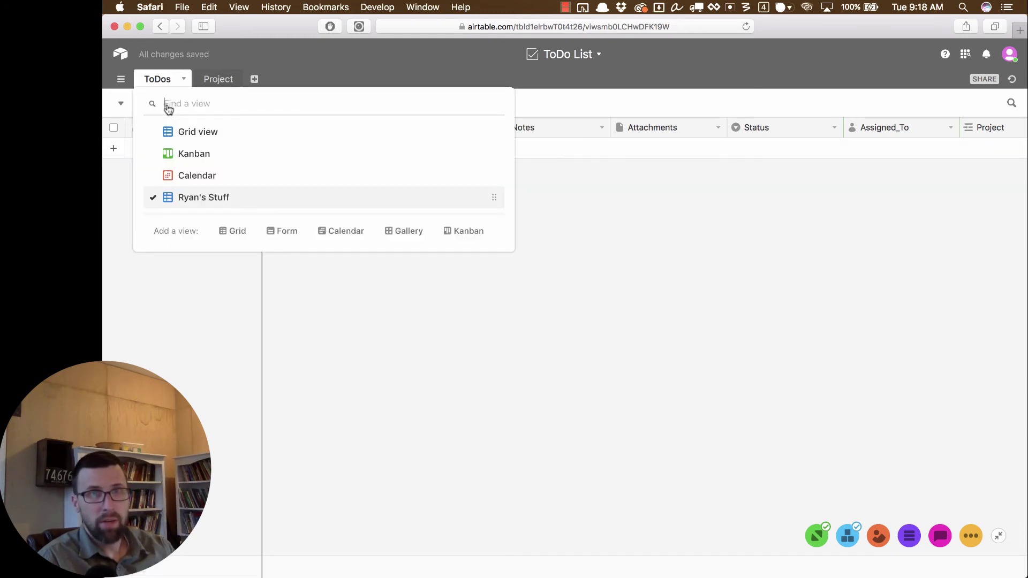
{"action": "left_click", "coordinate": [183, 134]}
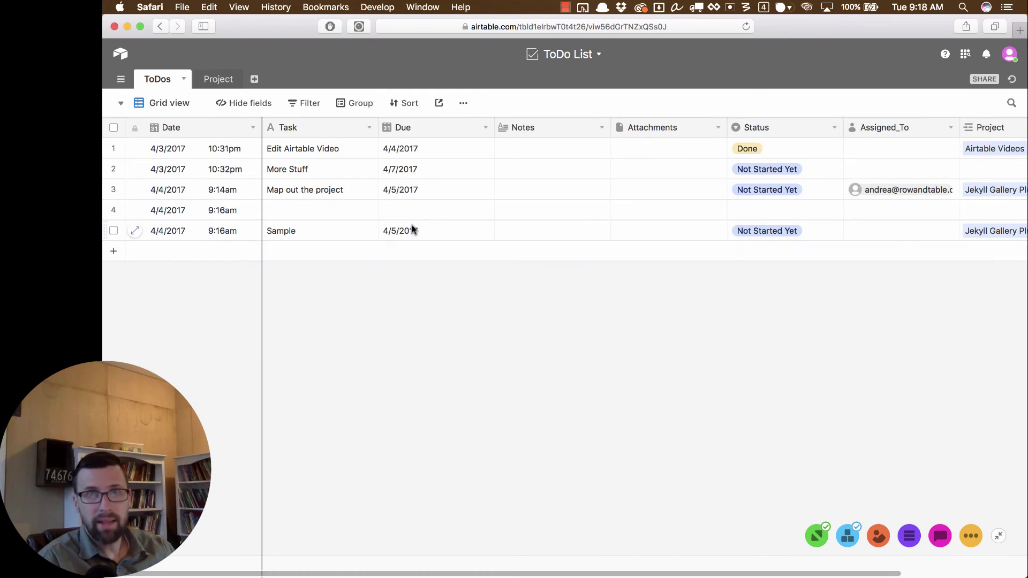
{"action": "left_click", "coordinate": [878, 168]}
{"action": "left_click", "coordinate": [878, 168]}
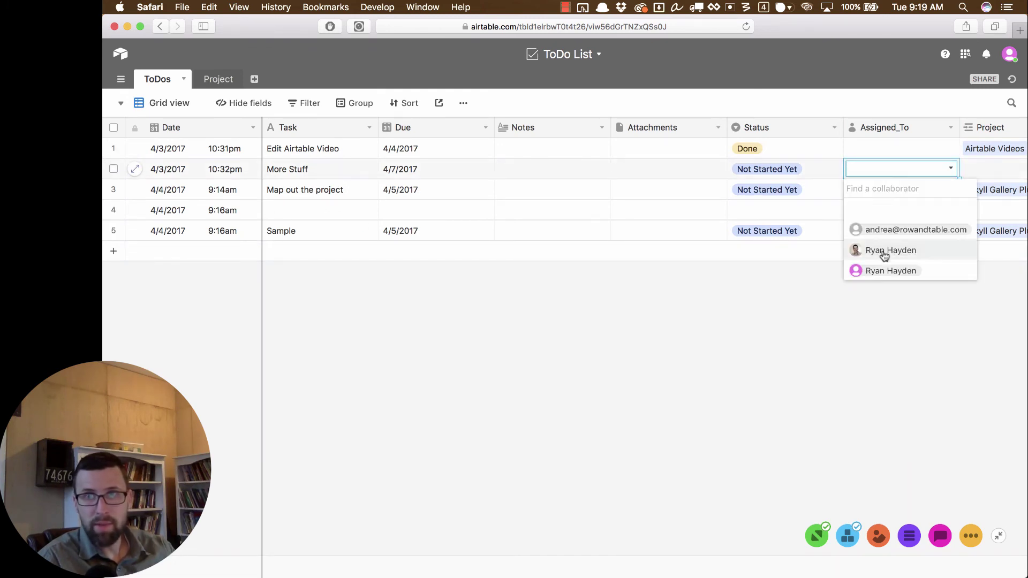
{"action": "left_click", "coordinate": [887, 271]}
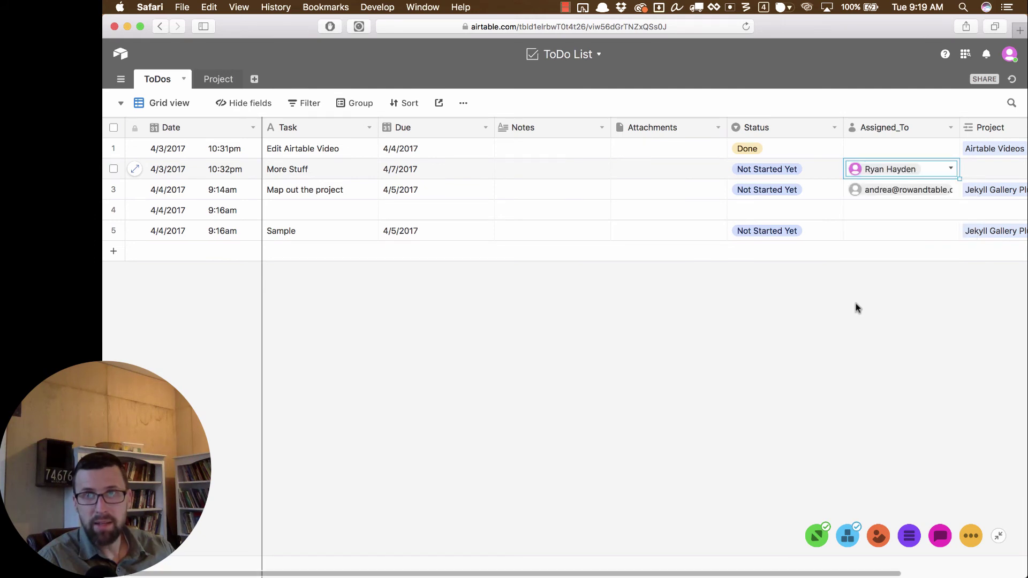
{"action": "left_click", "coordinate": [172, 105]}
{"action": "left_click", "coordinate": [185, 198]}
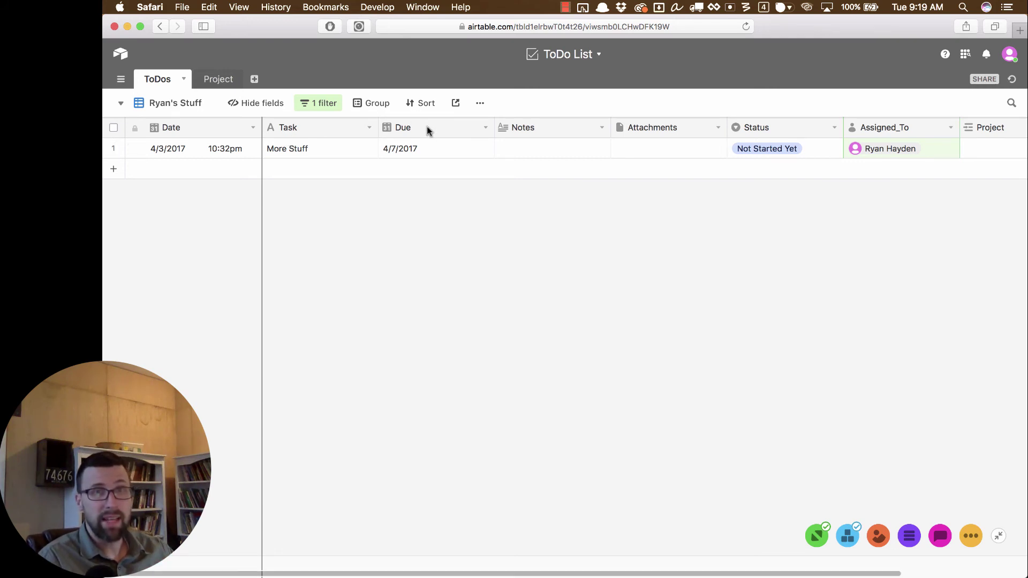
Step: Enable a shareable grid view link for the personal view and select its URL to copy
{"action": "left_click", "coordinate": [456, 110]}
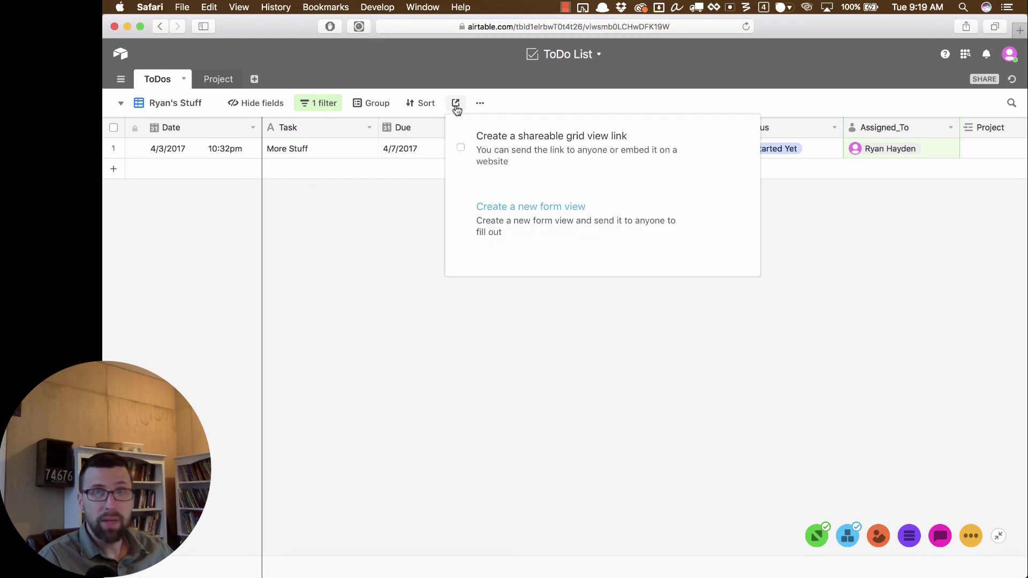
{"action": "left_click", "coordinate": [460, 150]}
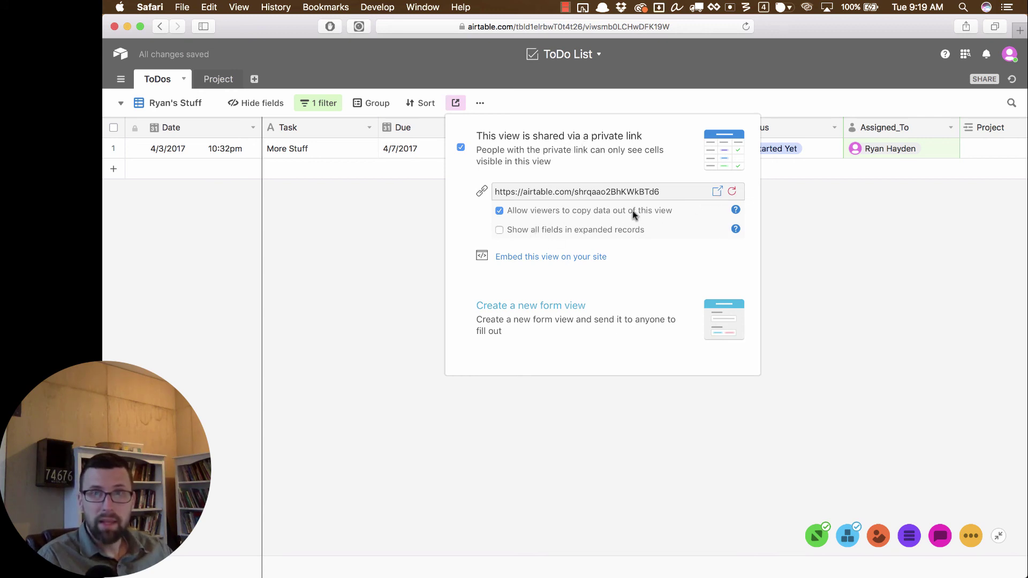
{"action": "left_click", "coordinate": [663, 191]}
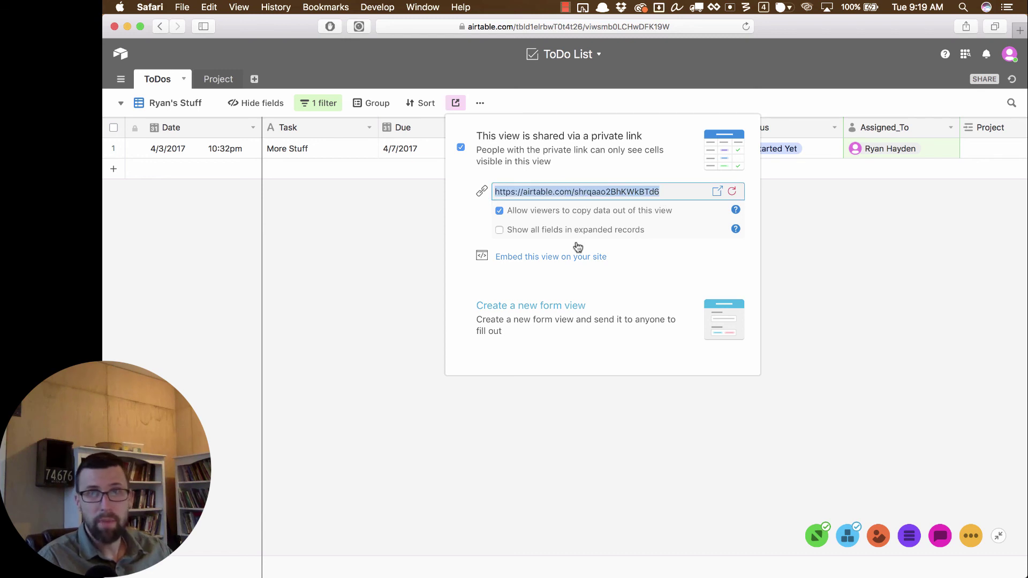
{"action": "left_click", "coordinate": [395, 248]}
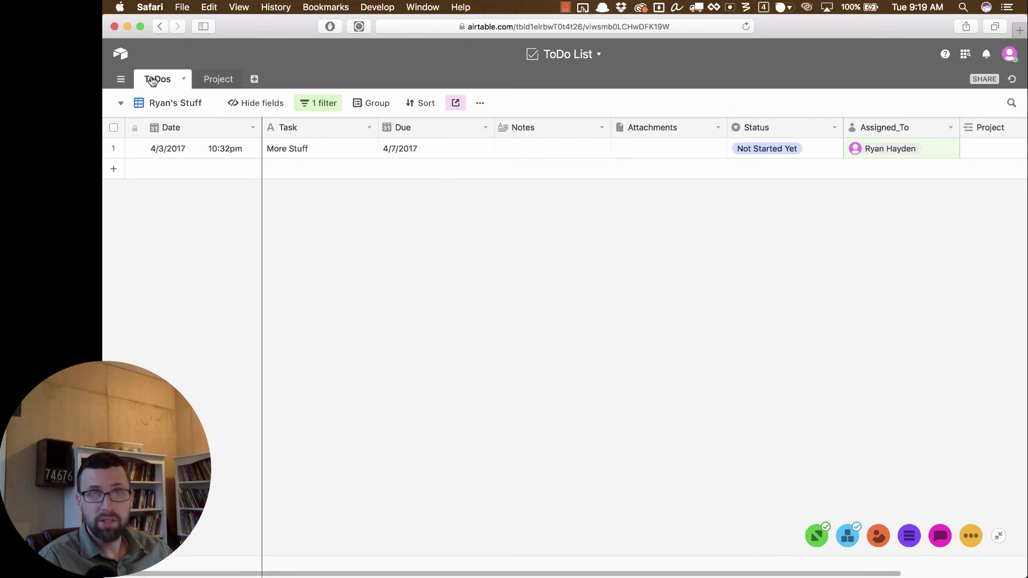